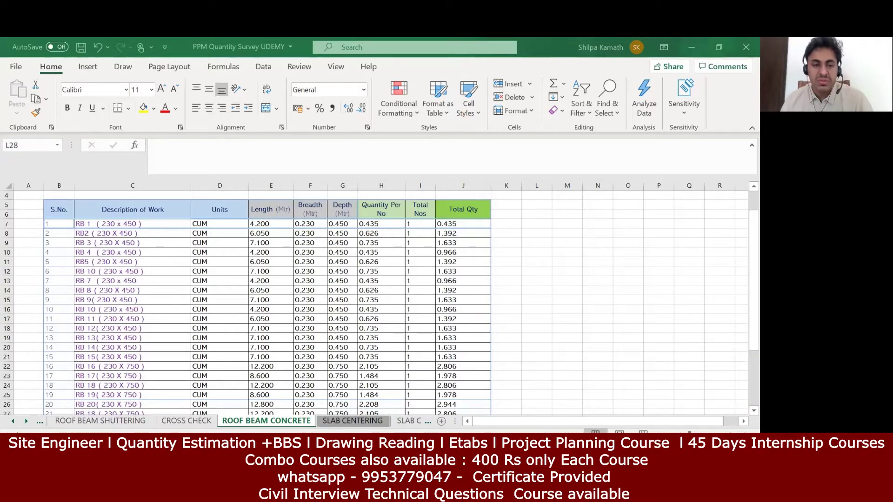
Glance at the roof beam layout drawing, then return to the Excel quantity sheet
key(alt+Tab)
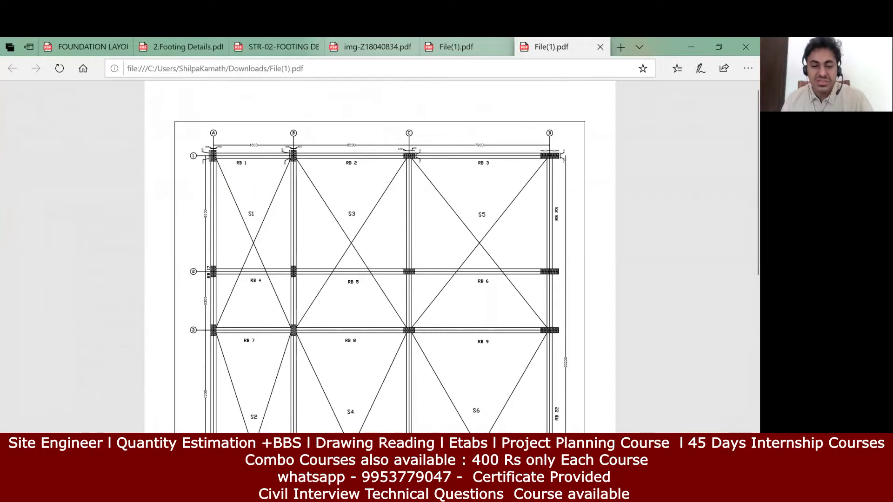
mouse_move(278, 493)
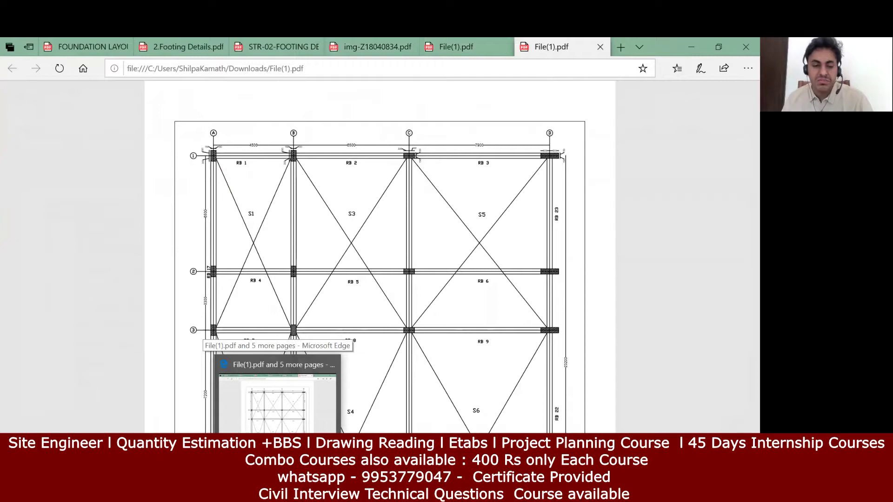
click(302, 493)
scroll(251, 297, up, 3)
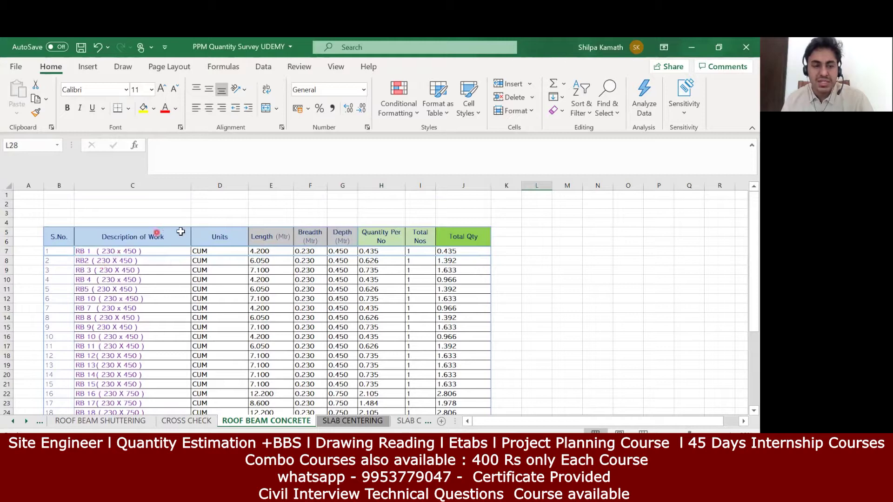
click(215, 263)
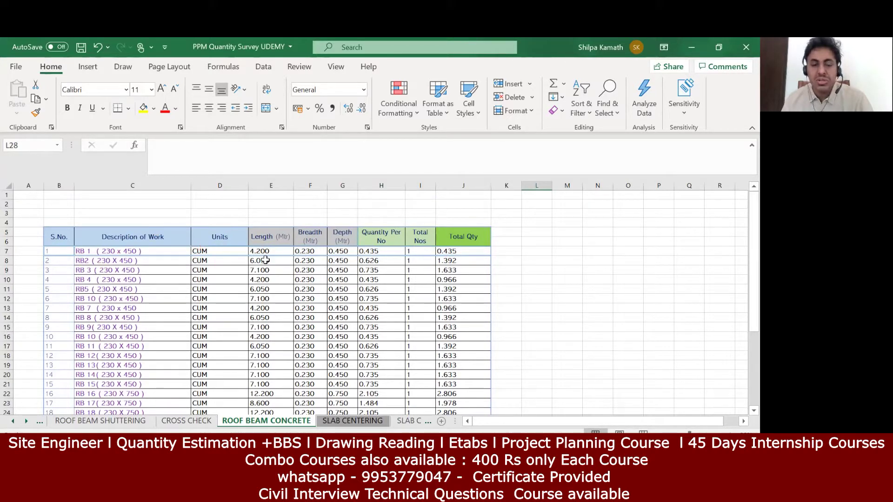
Copy the RB 1 length formula from ROOF BEAM SHUTTERING G15 into ROOF BEAM CONCRETE E7
click(138, 420)
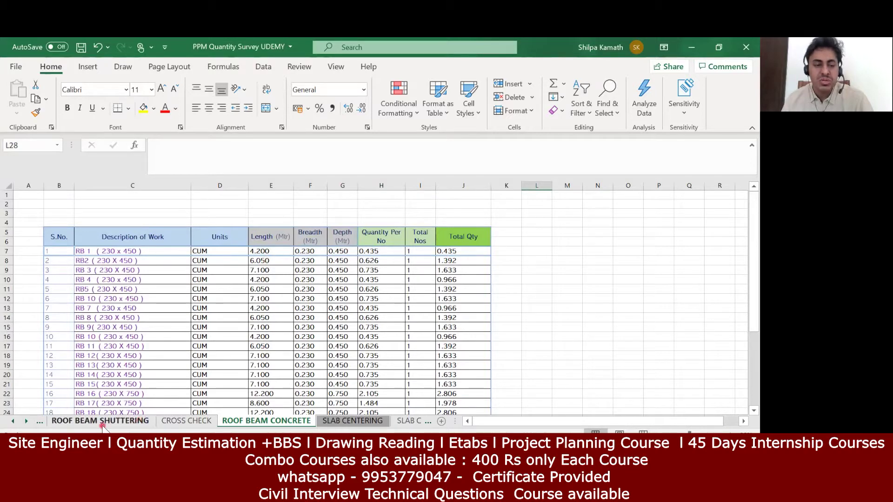
scroll(174, 358, up, 15)
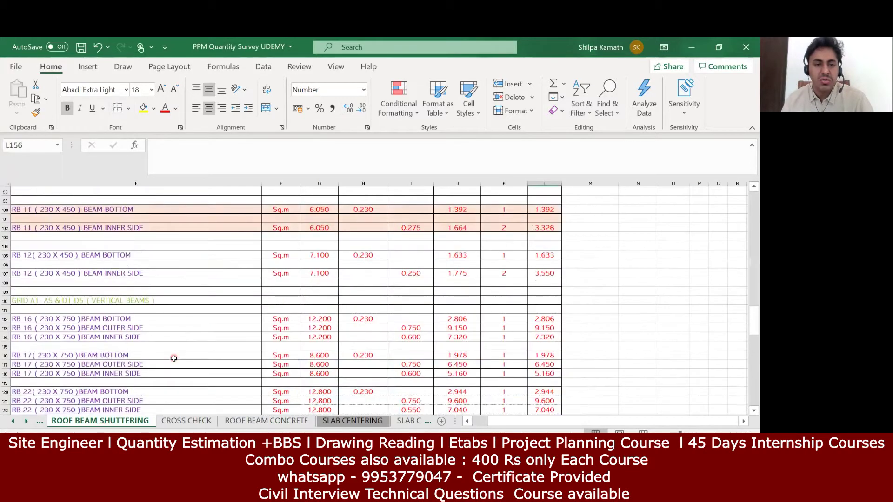
scroll(174, 357, up, 11)
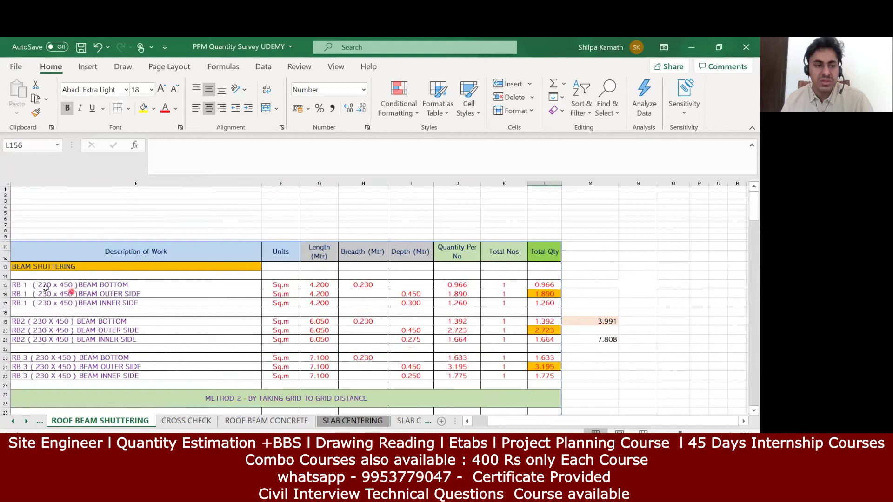
click(315, 284)
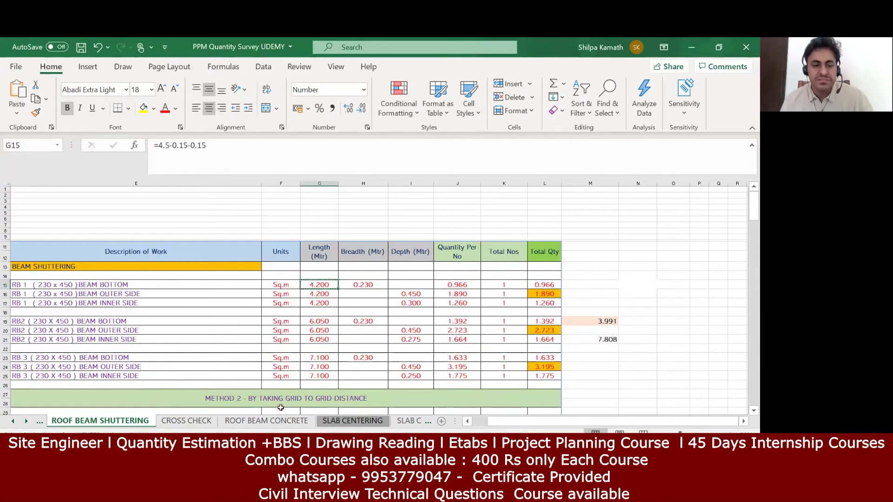
click(273, 421)
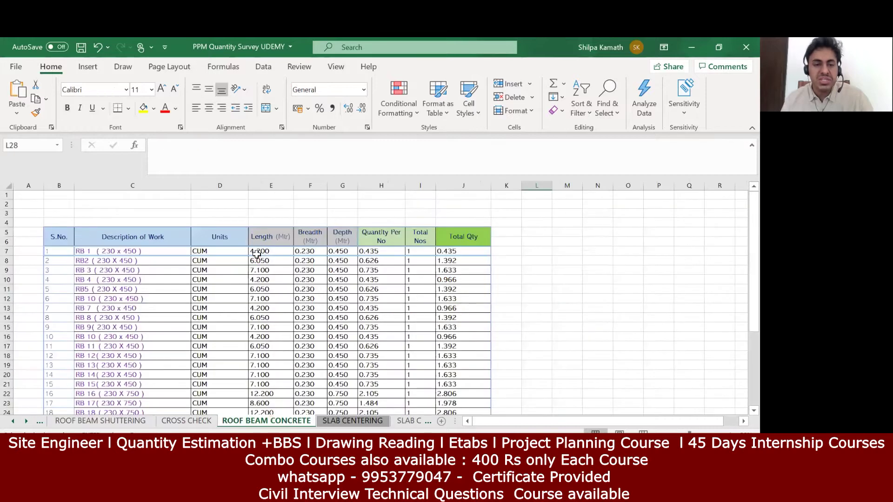
click(258, 253)
key(ctrl+v)
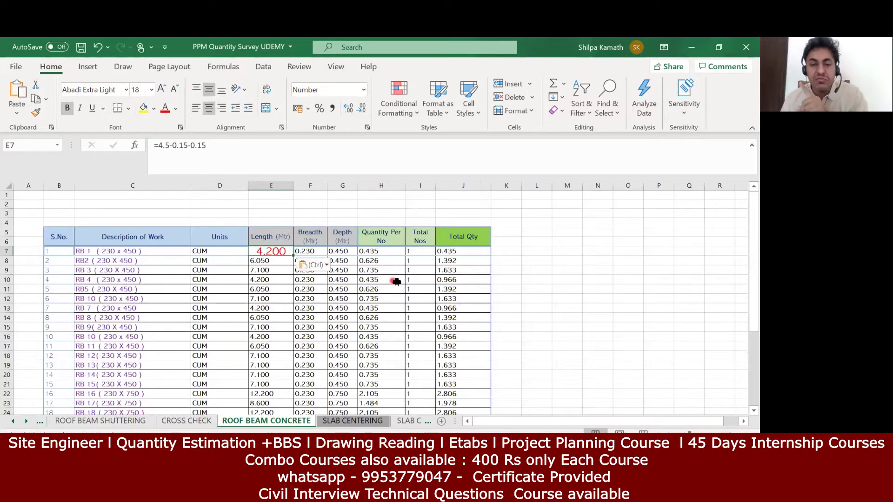
click(543, 284)
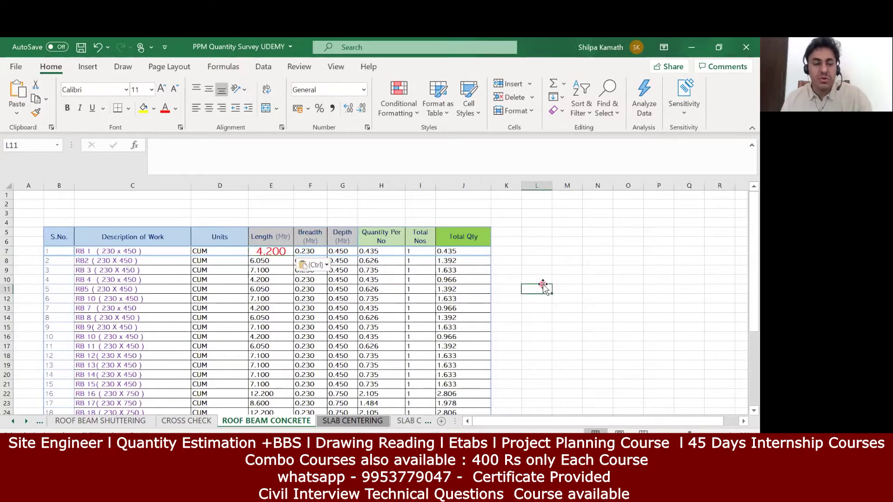
Paste again on ROOF BEAM SHUTTERING, then undo the E7 formula paste on ROOF BEAM CONCRETE
click(113, 420)
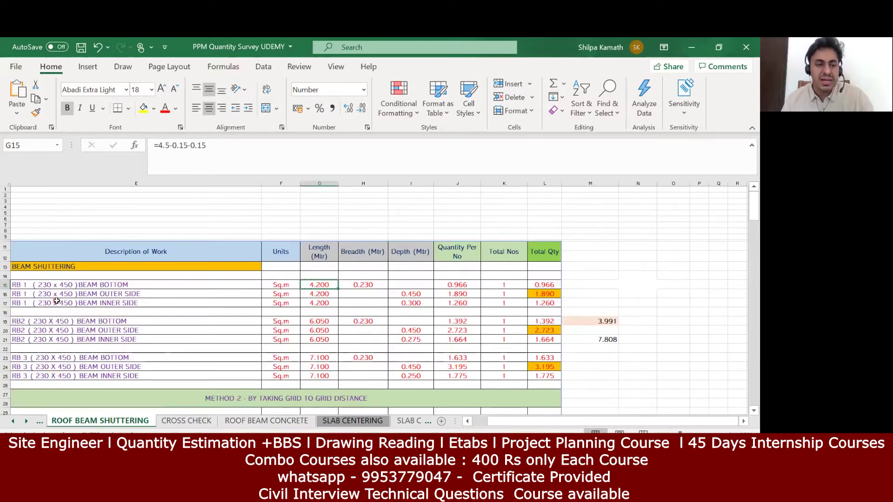
scroll(60, 335, down, 1)
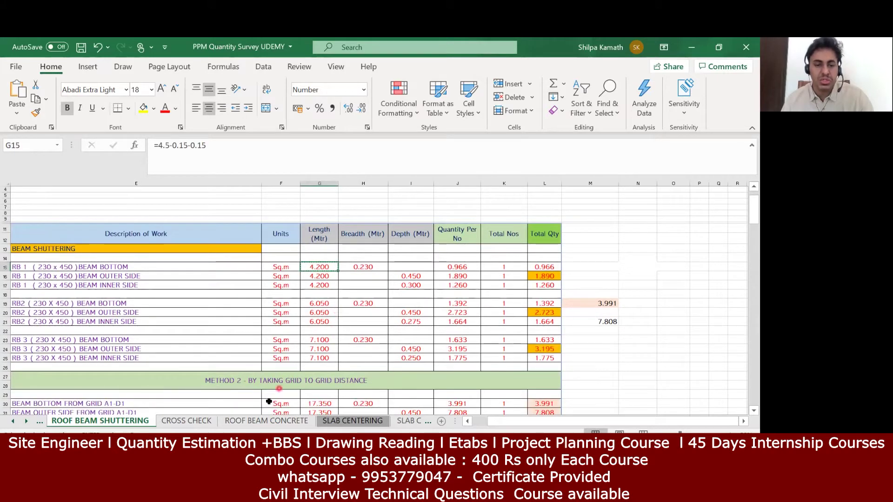
key(ctrl+v)
click(263, 421)
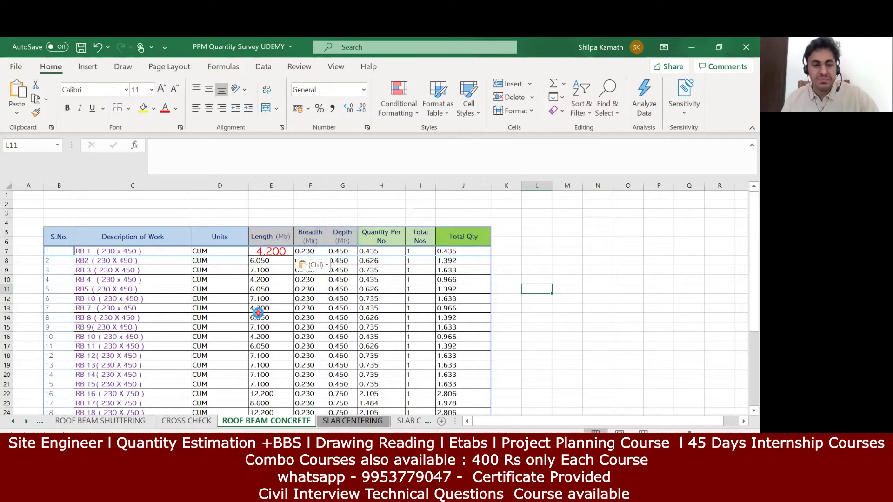
key(ctrl+z)
key(ctrl+z)
Enter a 0.23 breadth in F7 and fill it down to F32 for all beams
scroll(559, 300, up, 1)
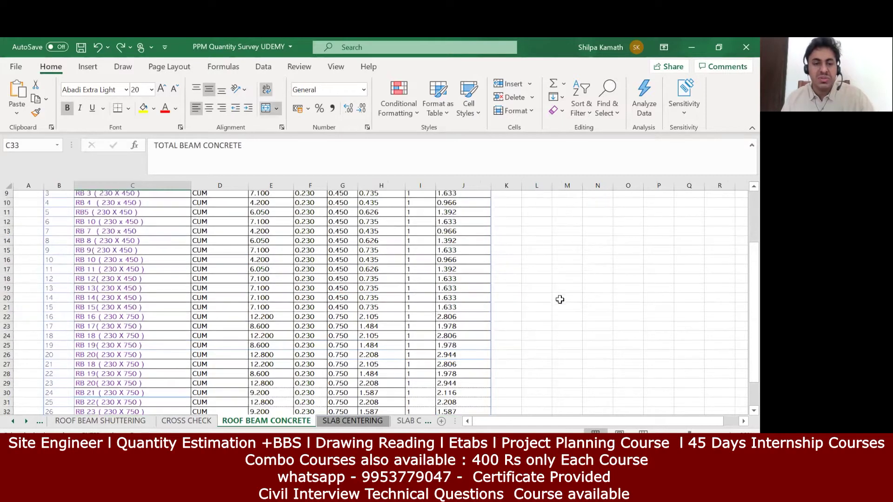
scroll(559, 299, up, 1)
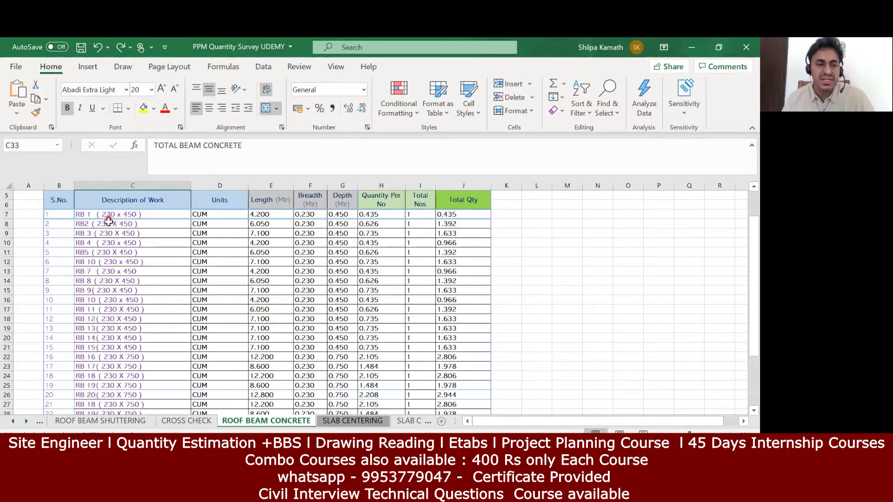
scroll(110, 331, down, 3)
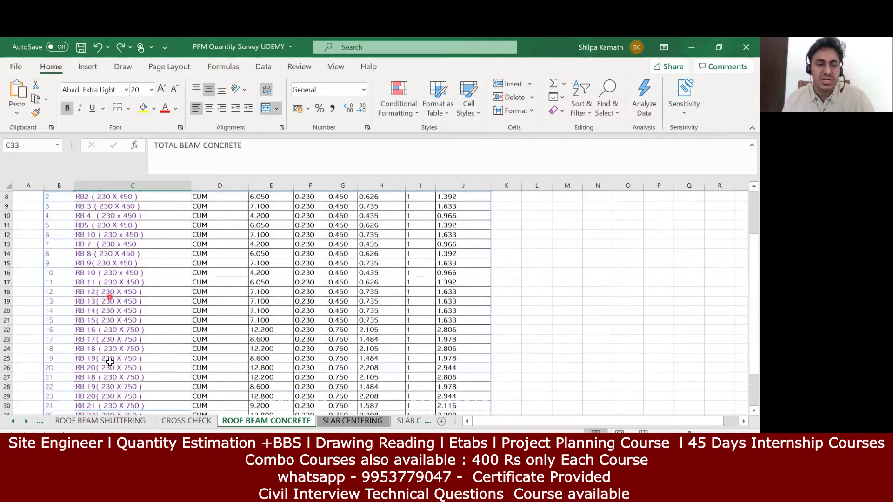
scroll(110, 340, up, 4)
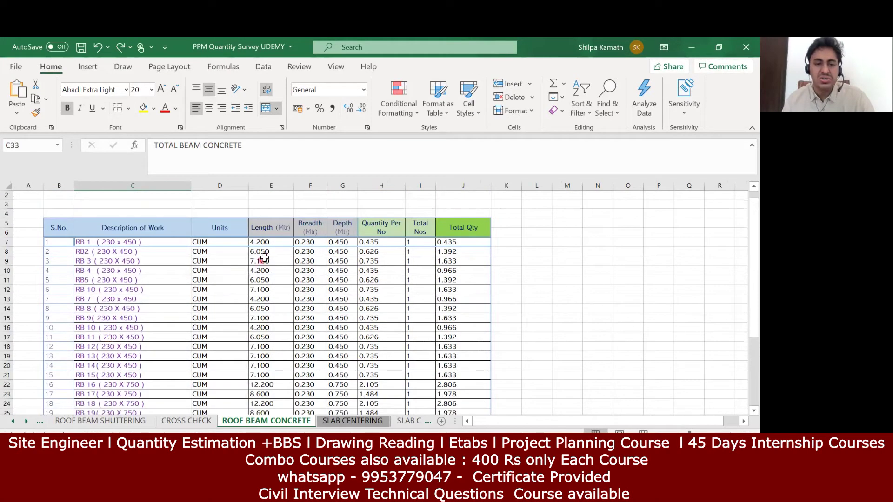
click(309, 240)
text(0)
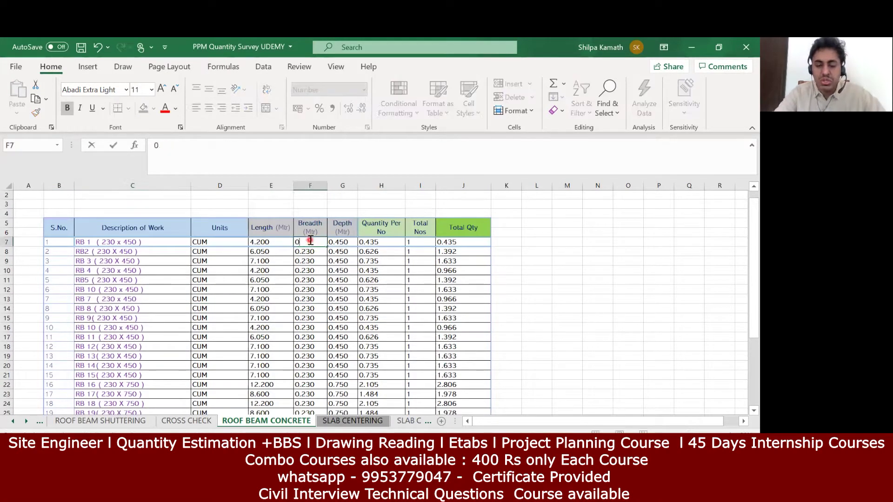
drag(652, 225, 652, 233)
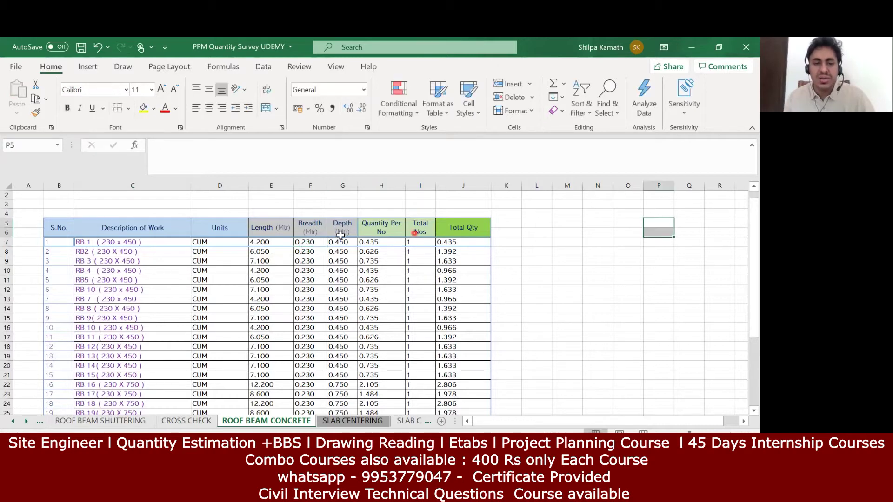
click(310, 242)
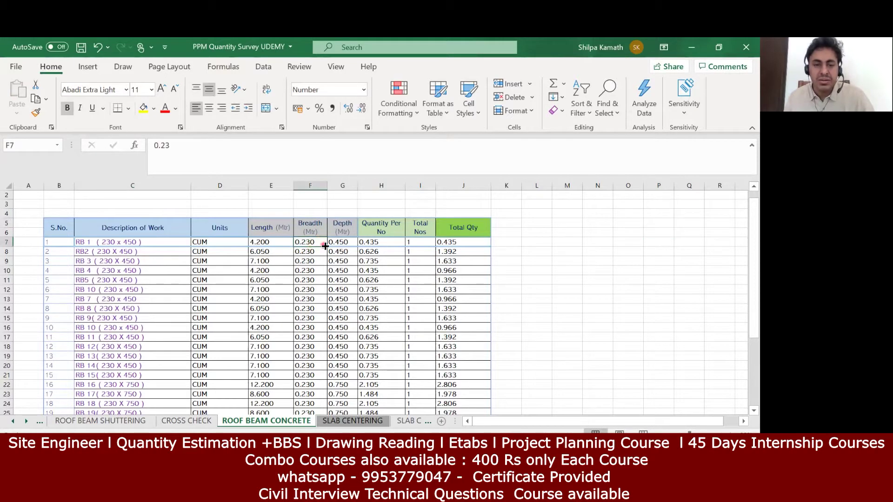
drag(327, 251, 317, 373)
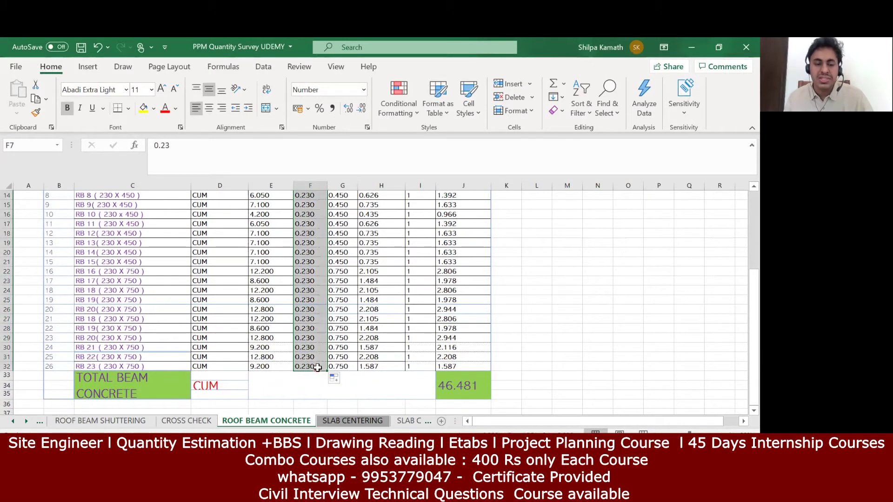
Select the RB 15 row from C21 to J21
scroll(318, 365, up, 1)
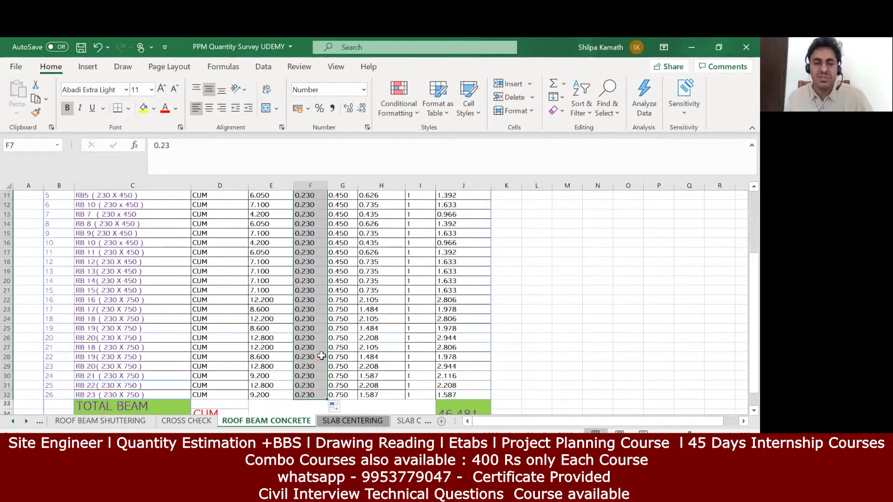
scroll(321, 356, up, 4)
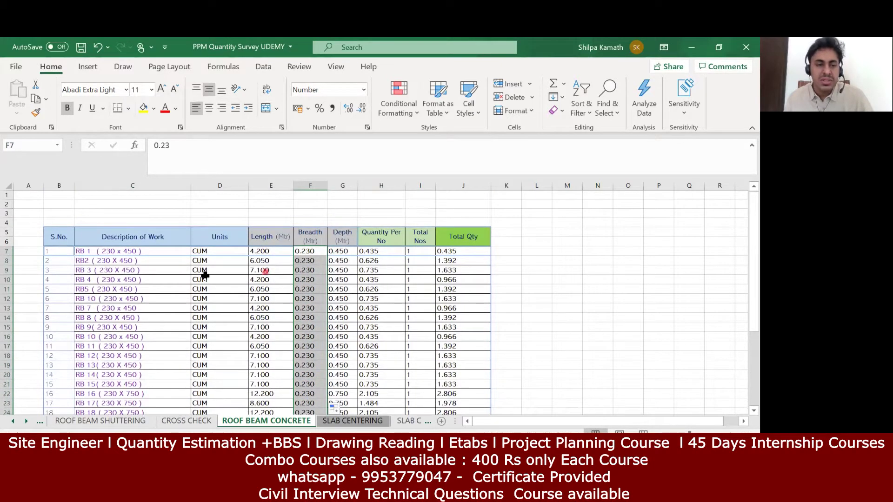
scroll(147, 219, down, 2)
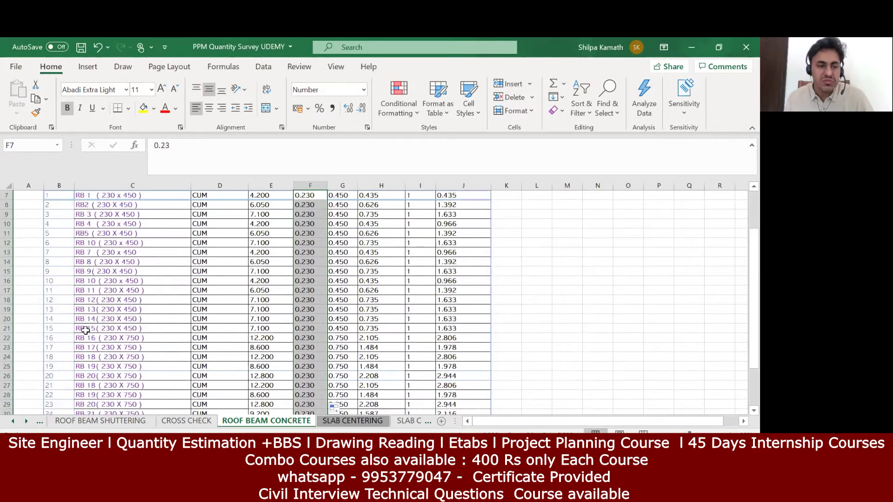
drag(86, 329, 478, 329)
Fill the RB 15 row yellow and review the RB 1–RB 15 depth cells
click(143, 107)
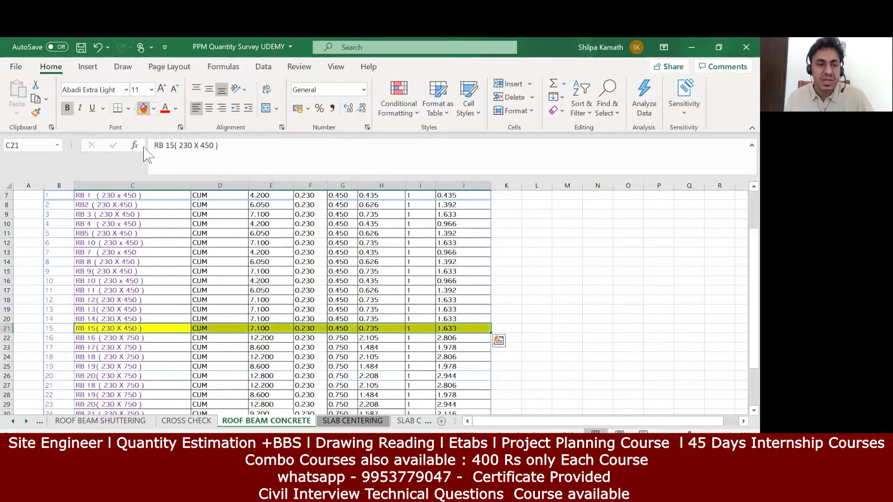
scroll(109, 313, down, 2)
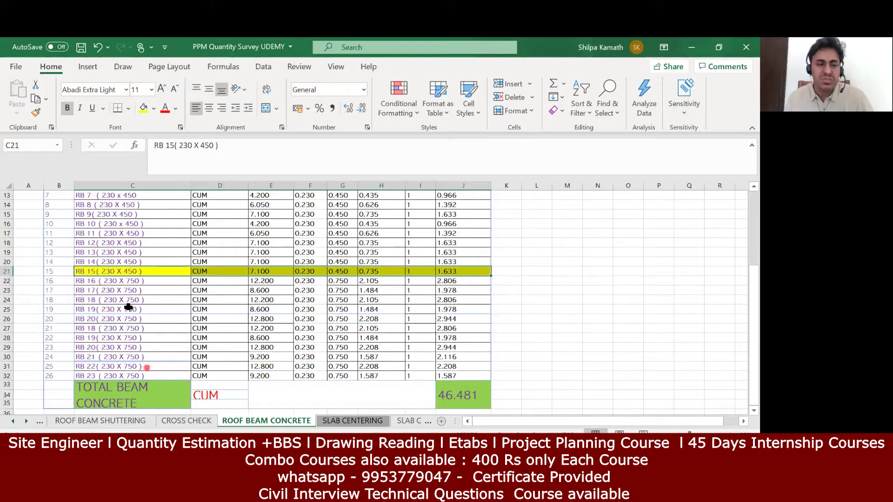
scroll(202, 308, up, 1)
scroll(204, 305, up, 2)
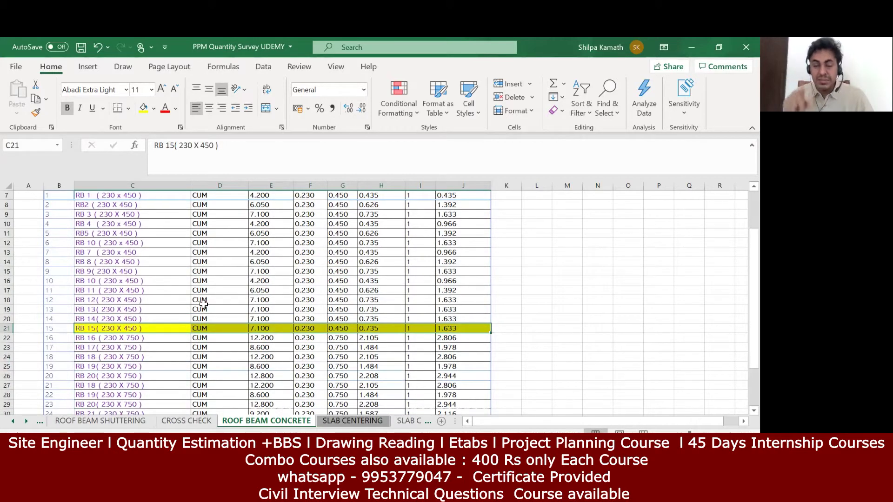
scroll(203, 304, up, 2)
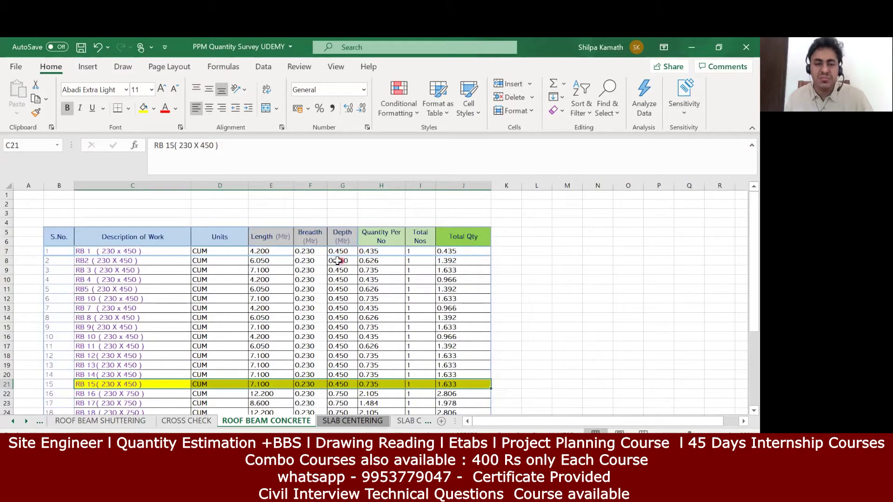
click(344, 253)
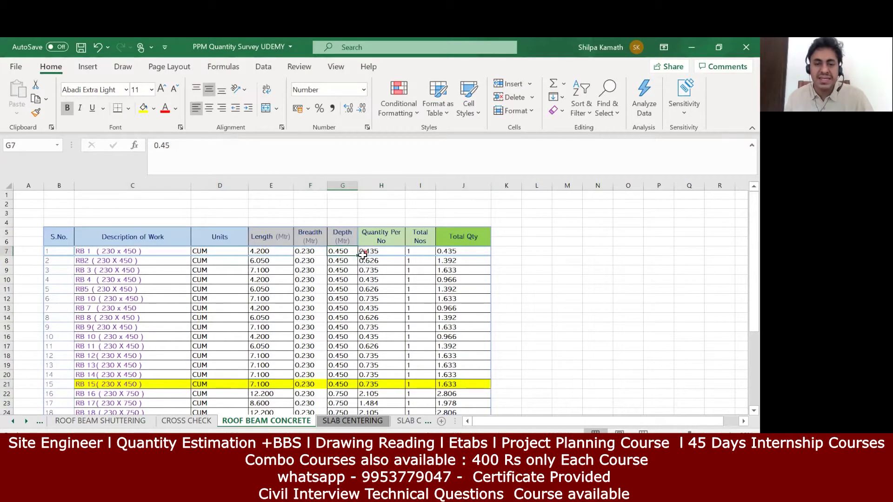
shift+click(353, 384)
Try 0.76 in G22, undo it, then fill 0.750 from G22 down to G32
scroll(349, 337, down, 2)
click(343, 340)
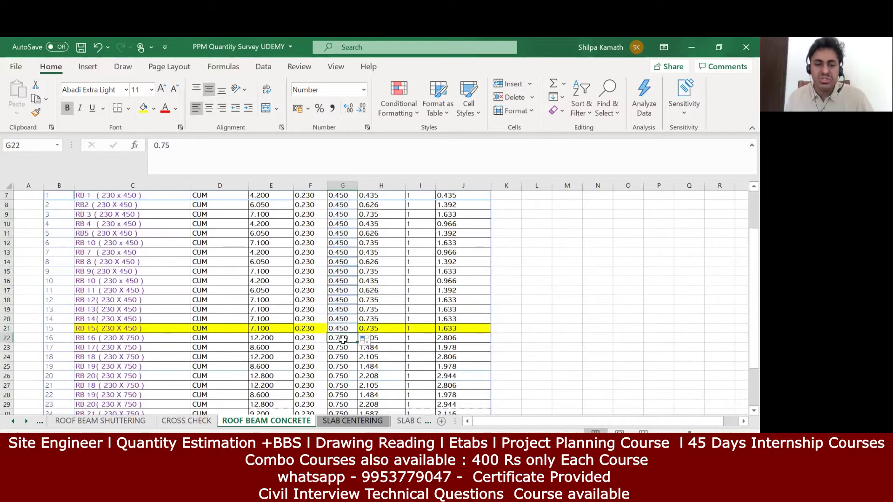
text(0)
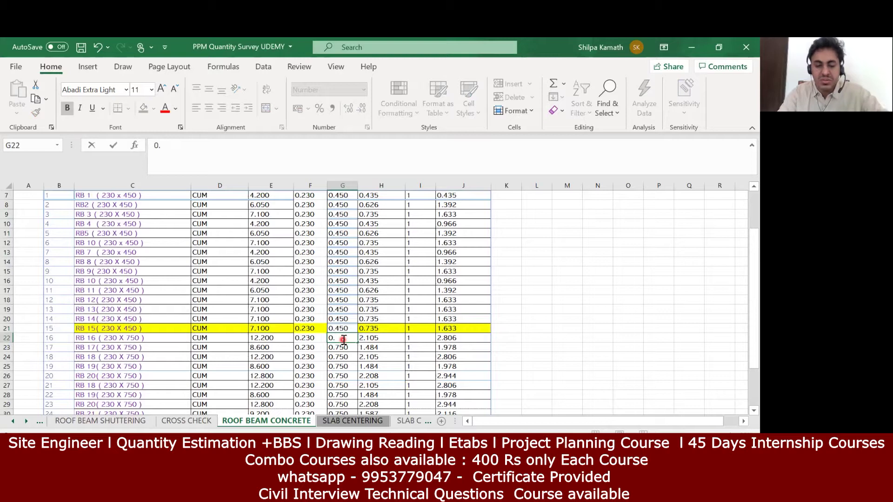
text(.76)
click(537, 290)
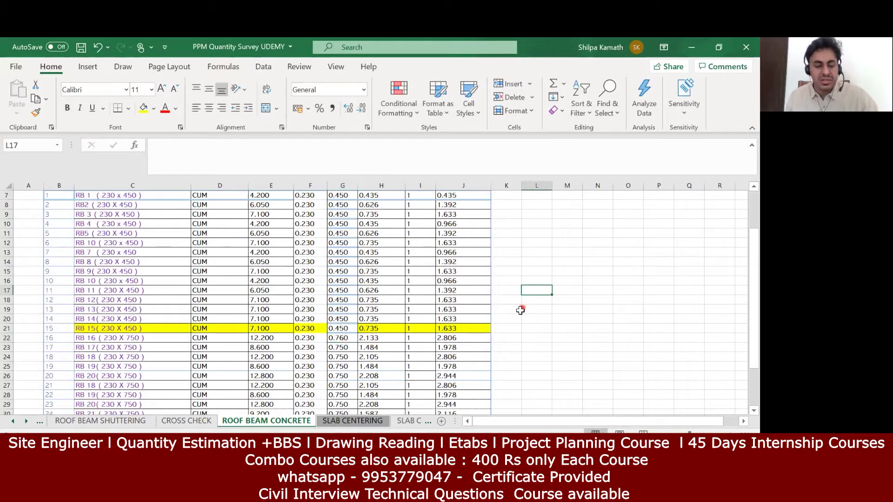
key(ctrl+z)
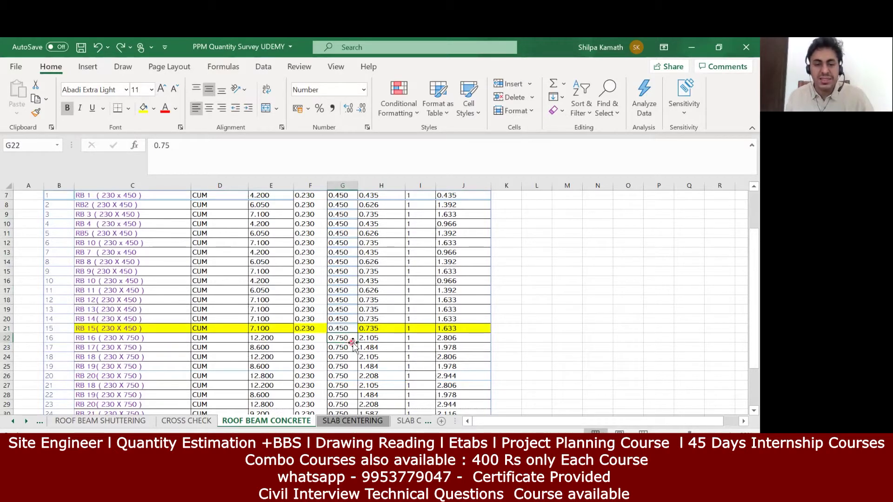
mouse_move(355, 343)
mouse_down()
mouse_move(346, 404)
mouse_move(344, 367)
mouse_up()
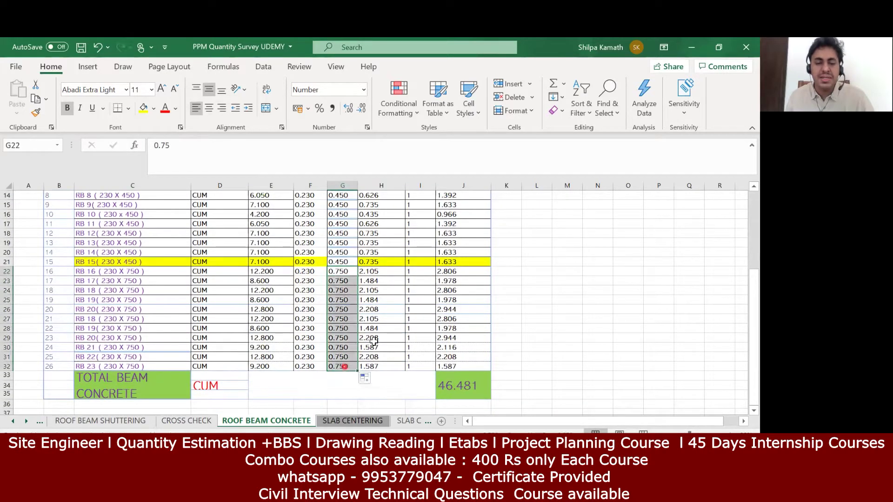
click(593, 341)
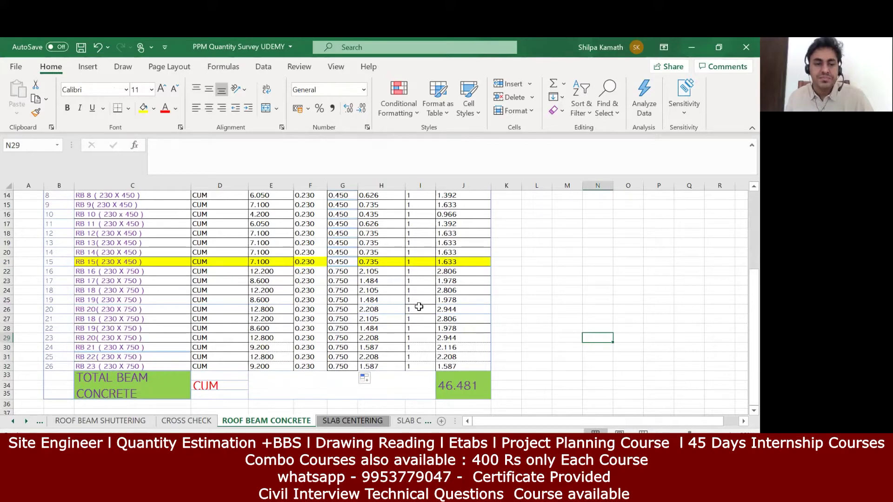
scroll(419, 306, up, 5)
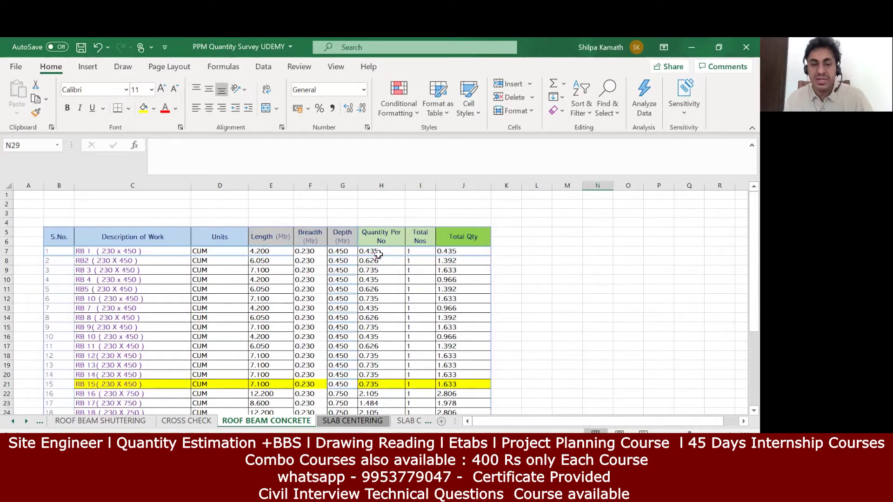
Enter =G7*F7*E7 in H7 as RB 1's quantity per number
click(378, 254)
text(=)
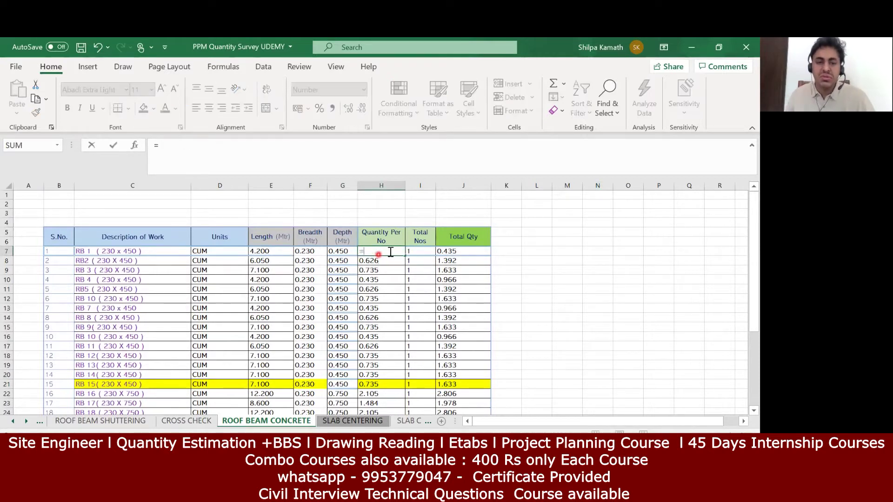
click(338, 251)
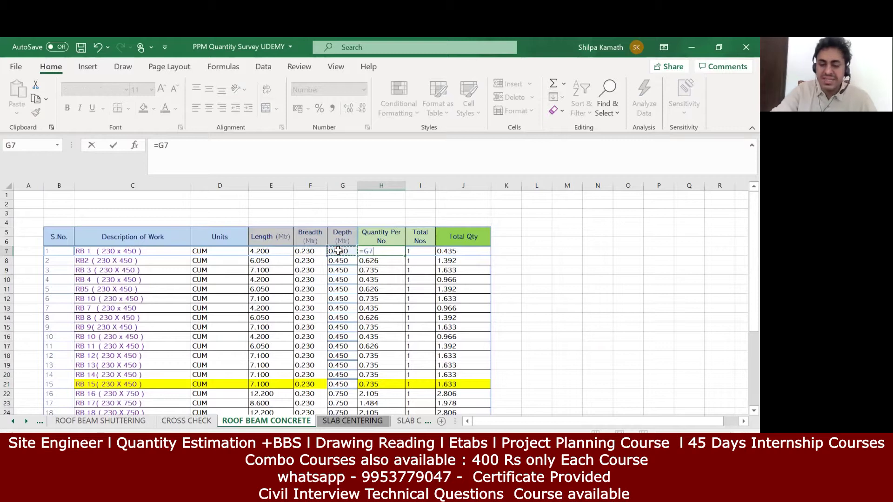
text(*)
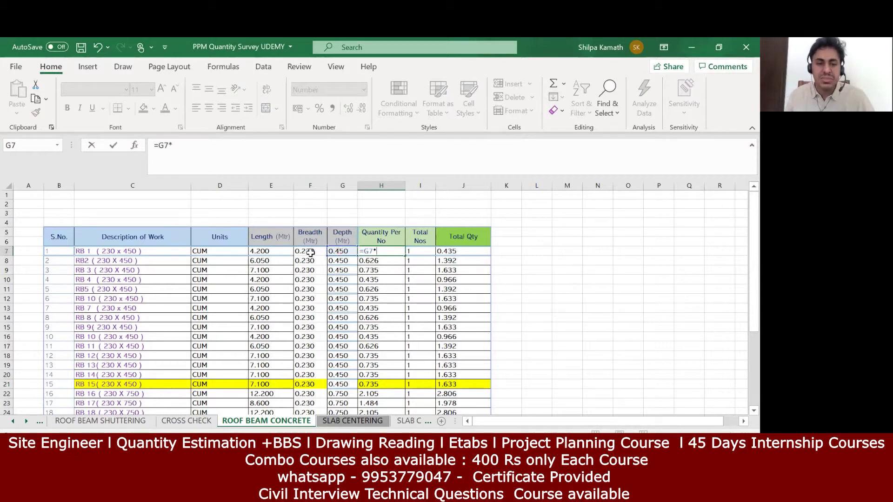
click(310, 252)
text(*)
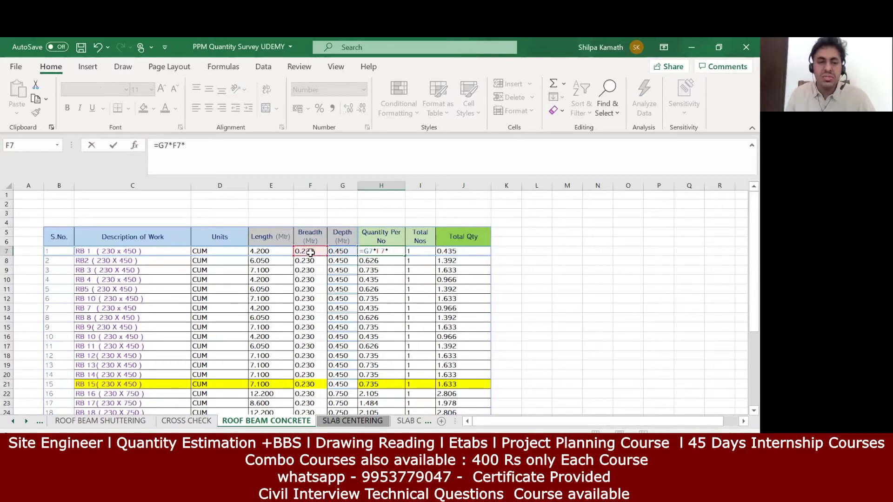
click(277, 252)
key(Return)
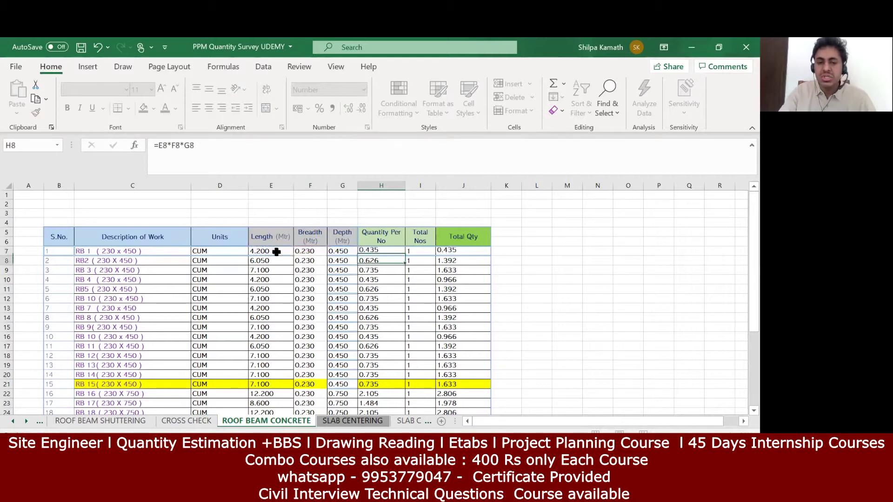
click(375, 257)
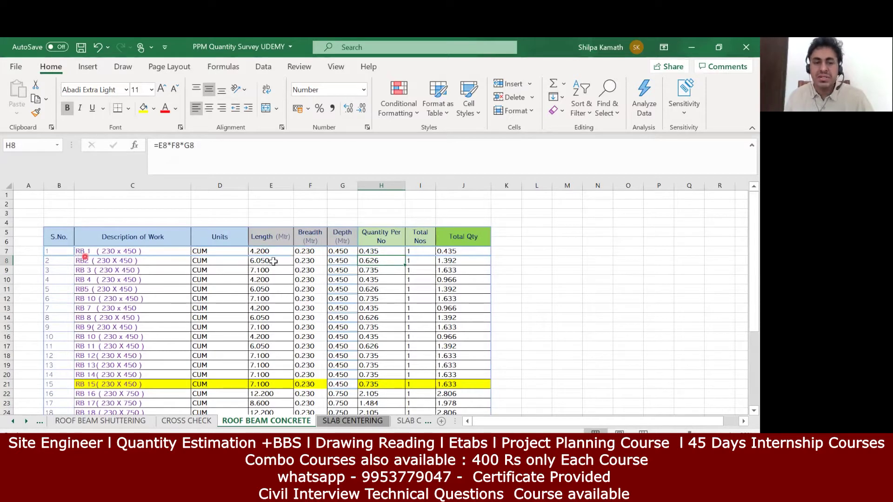
click(372, 261)
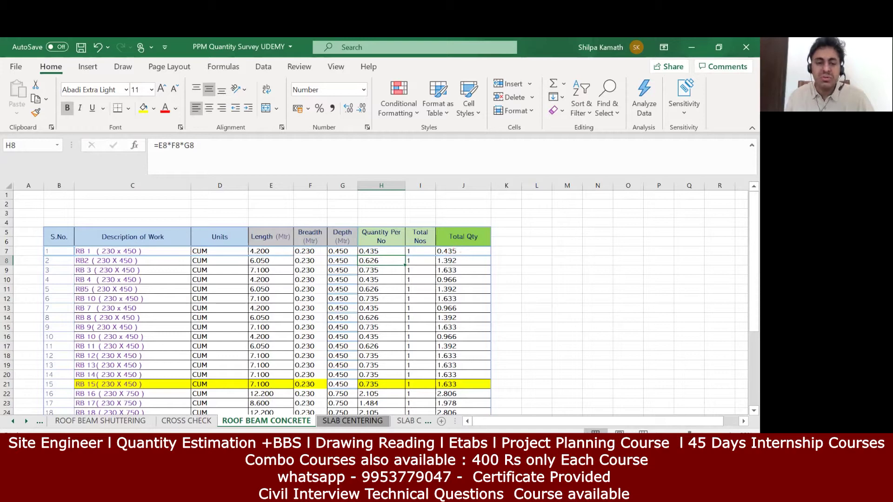
Check the beam layout PDF, then come back to the Excel sheet
mouse_move(281, 493)
click(281, 393)
click(264, 279)
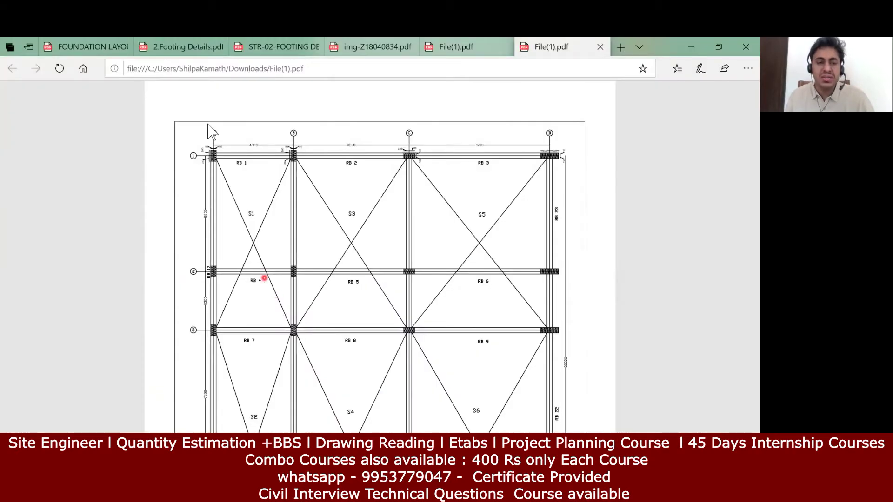
scroll(242, 186, down, 5)
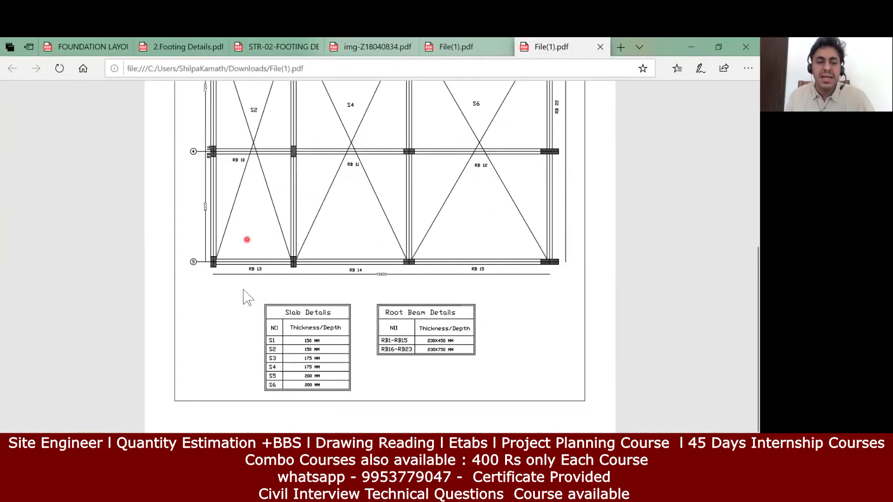
click(243, 294)
click(278, 286)
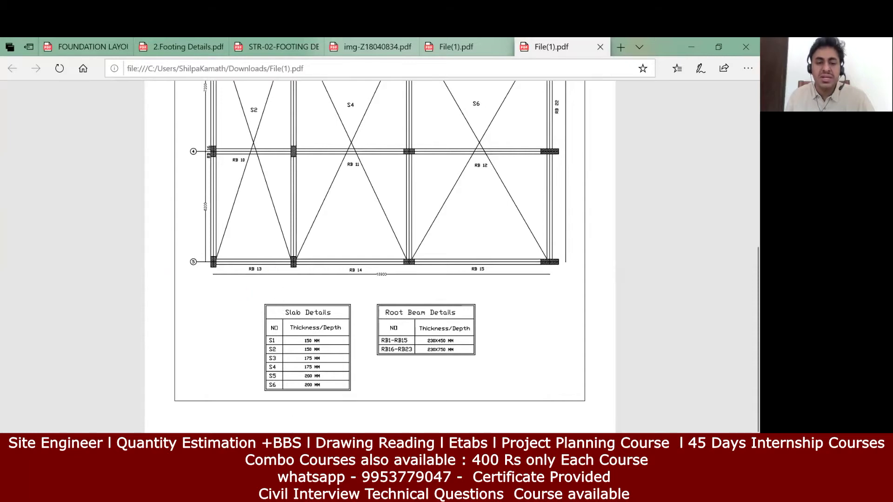
key(alt+Tab)
Set RB 1's count in I7 to 2 and bring up the beam layout PDF
click(416, 255)
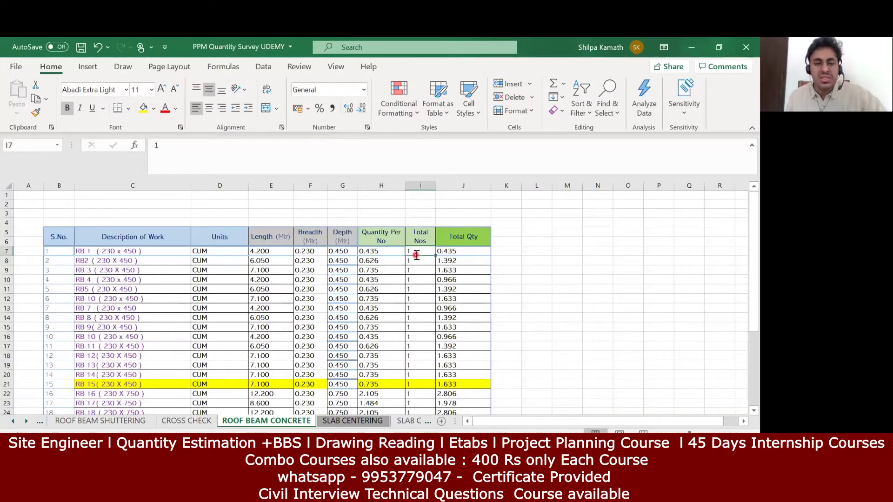
text(2)
click(536, 261)
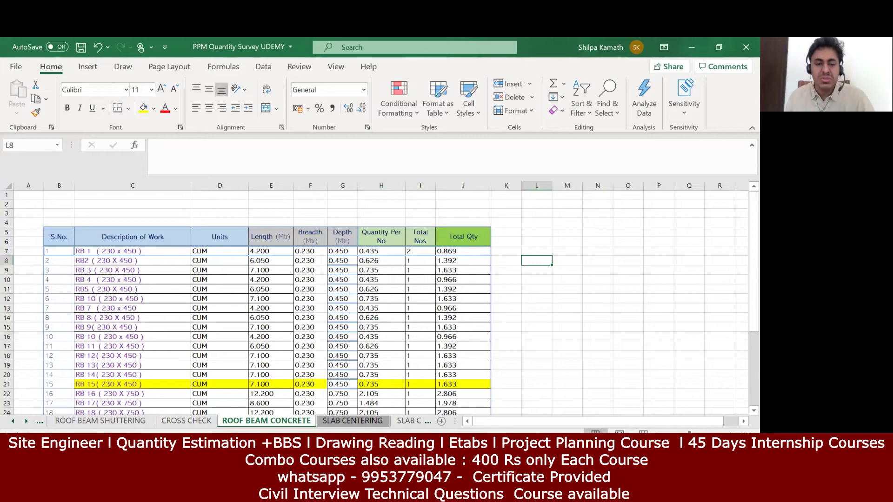
key(alt+Tab)
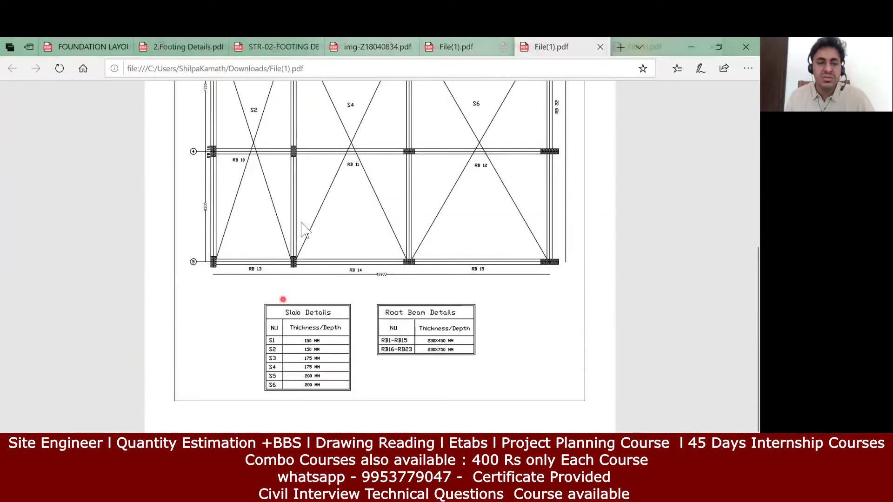
Zoom into the roof beam drawing to read the Roof Beam Details sizes, then return to Excel
scroll(285, 216, up, 5)
scroll(247, 181, up, 1)
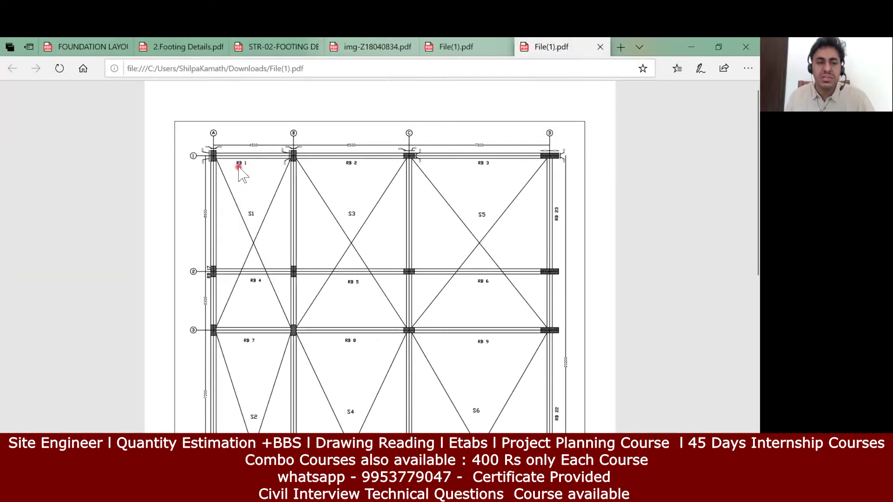
scroll(251, 179, down, 6)
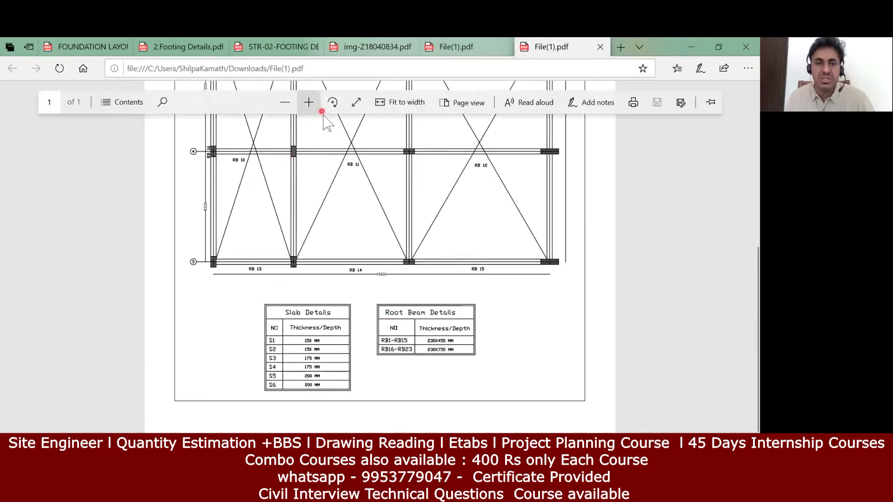
click(321, 112)
scroll(334, 201, up, 1)
scroll(451, 279, down, 6)
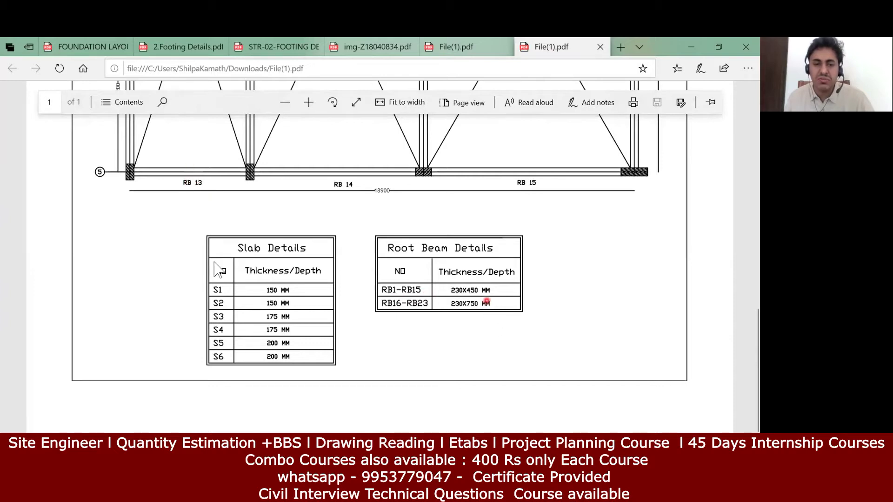
scroll(218, 270, up, 10)
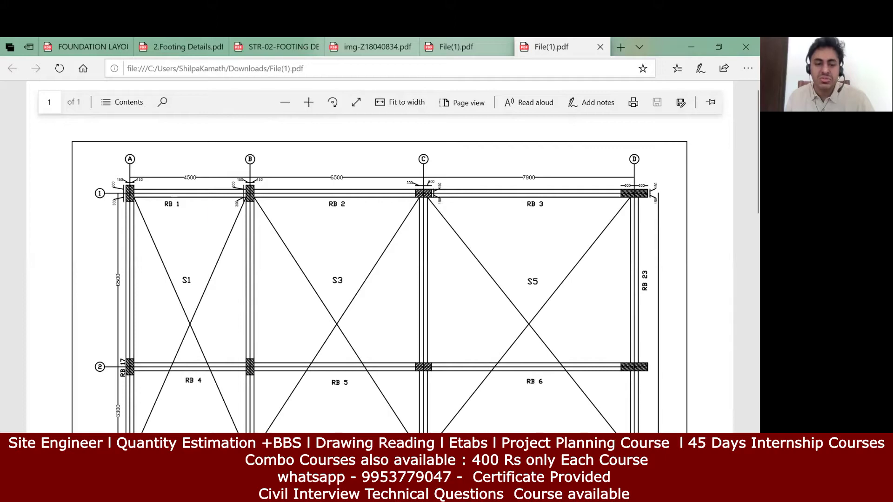
key(alt+Tab)
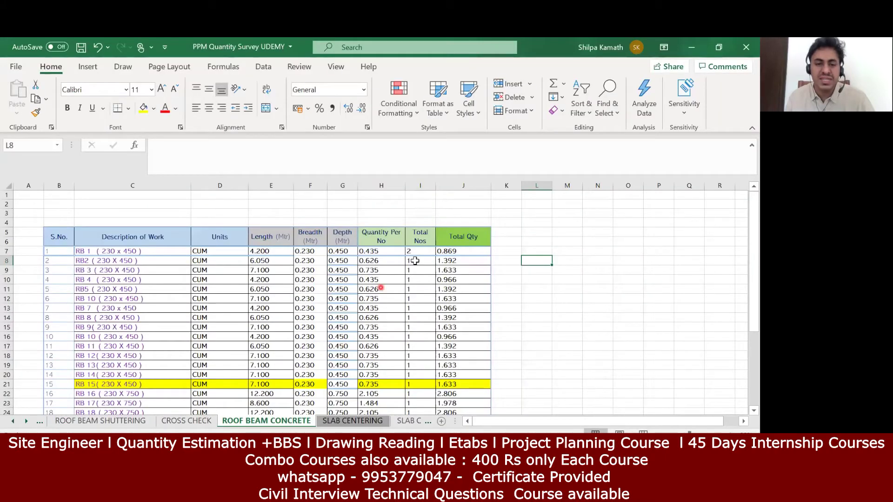
Set RB 1's count in I7 back to 1
click(413, 251)
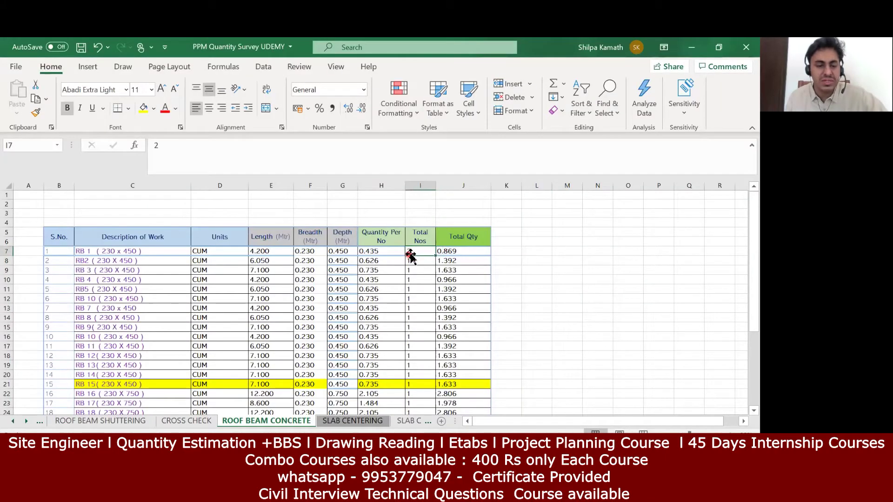
text(1)
click(549, 269)
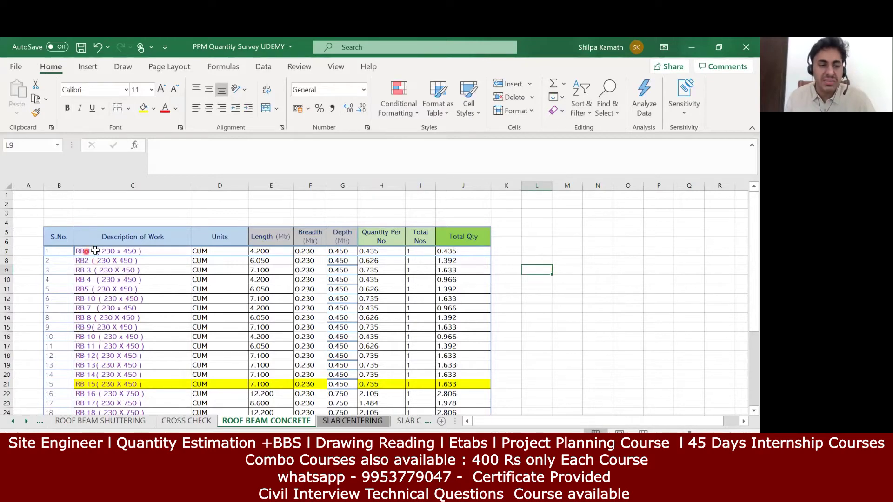
scroll(127, 294, down, 1)
scroll(127, 295, down, 2)
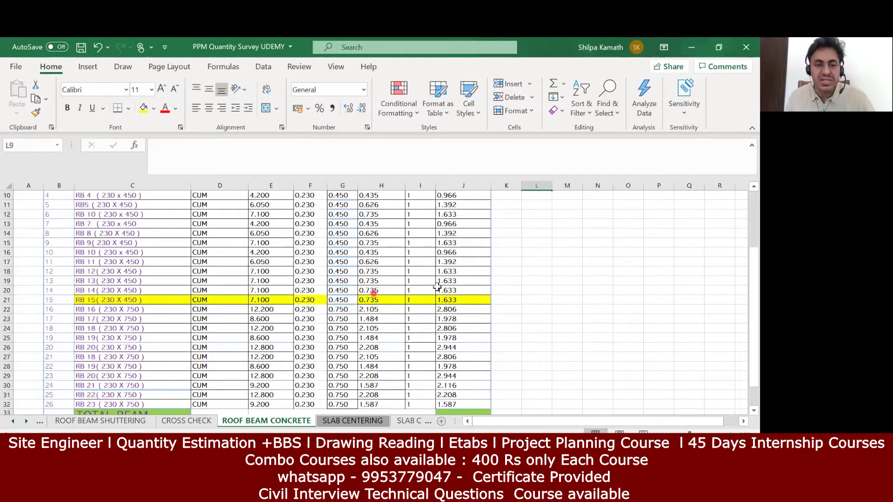
Clear the yellow fill from the RB 15 row, C21 to J21
click(155, 109)
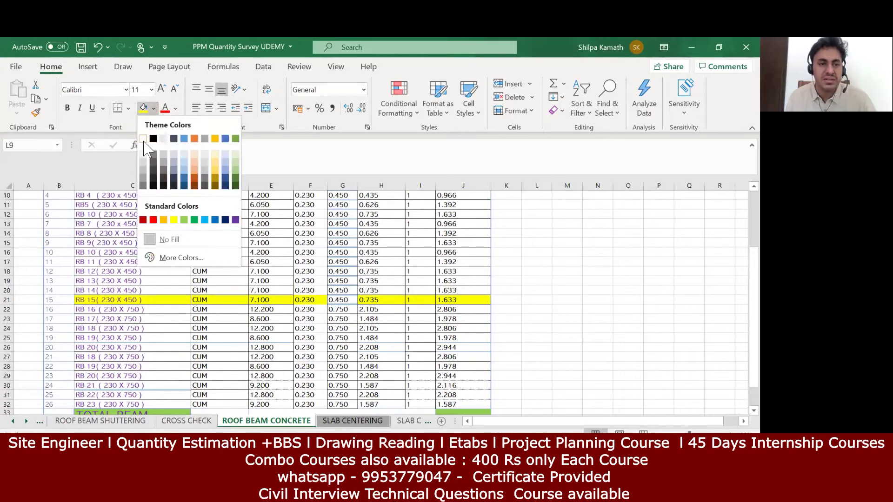
click(543, 315)
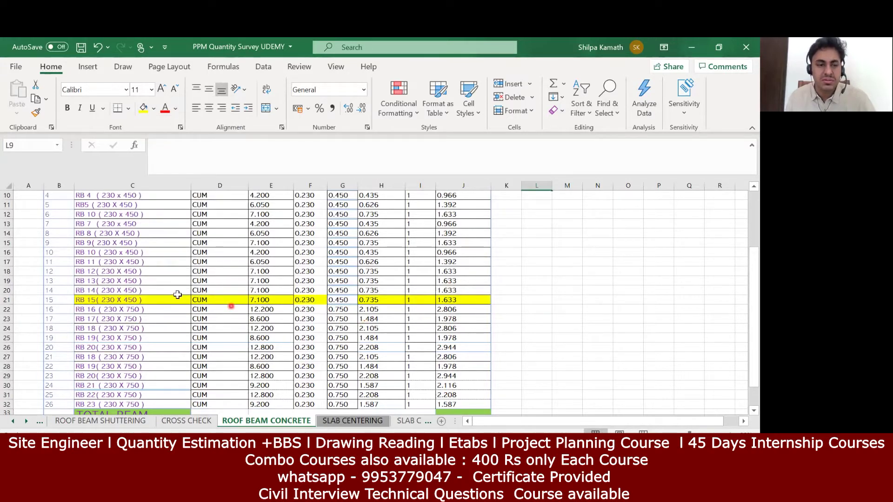
drag(142, 297, 343, 319)
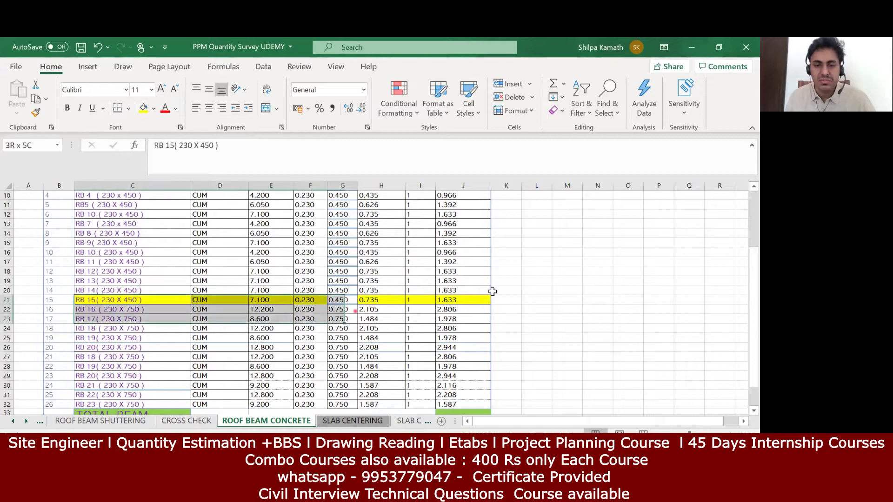
drag(492, 291, 491, 300)
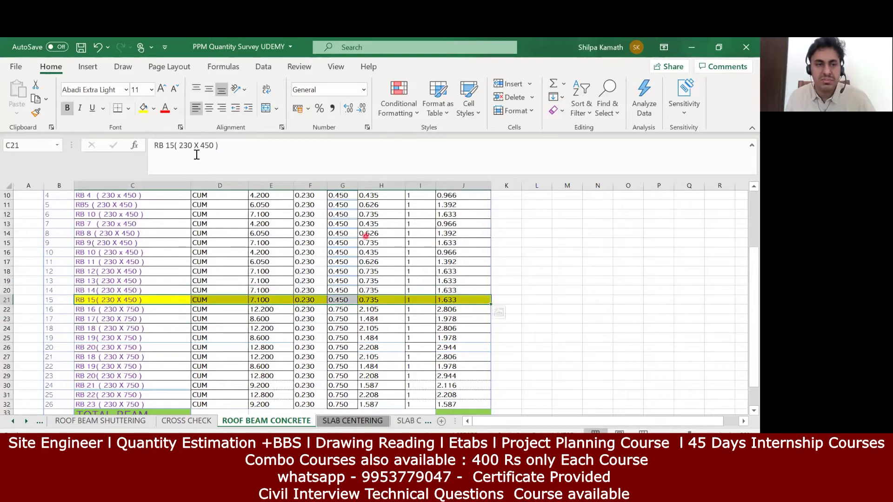
click(154, 108)
click(147, 140)
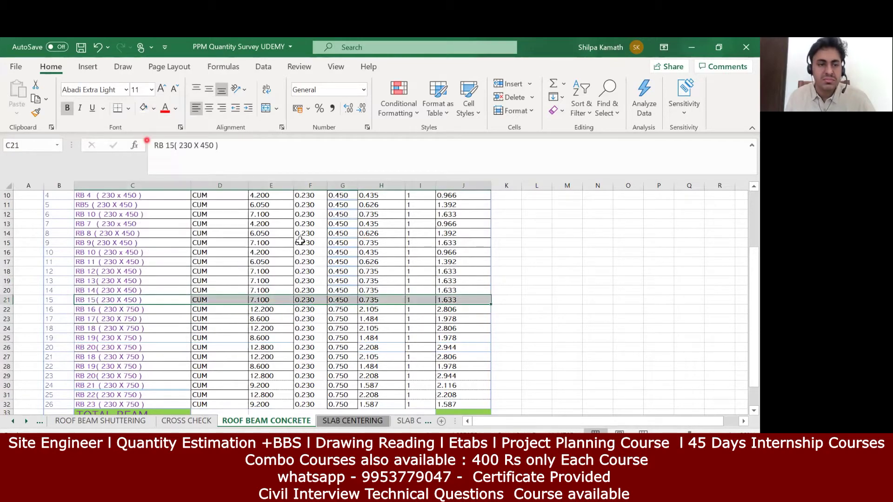
click(602, 360)
Select the RB 13 row from C19 across to column J
click(84, 281)
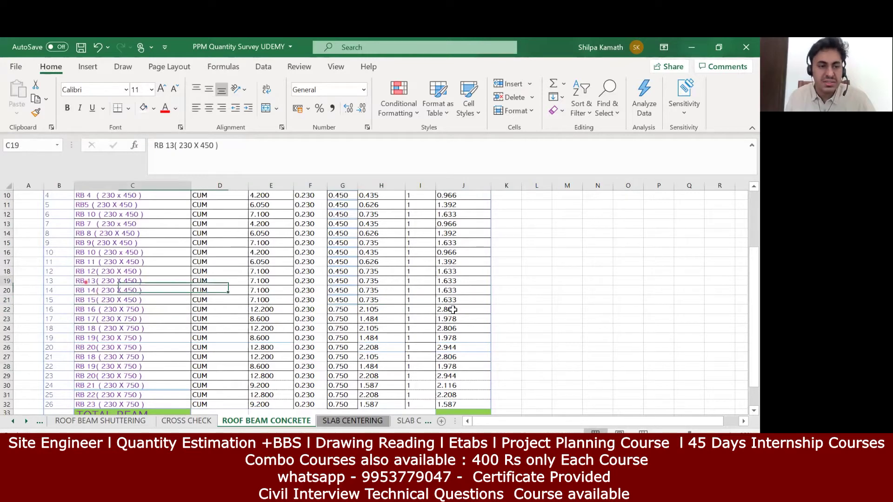
drag(453, 309, 479, 285)
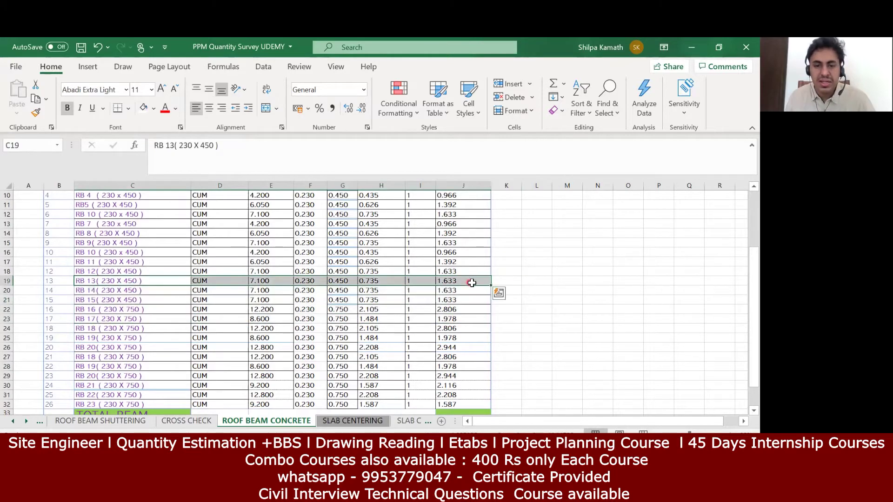
scroll(472, 282, up, 3)
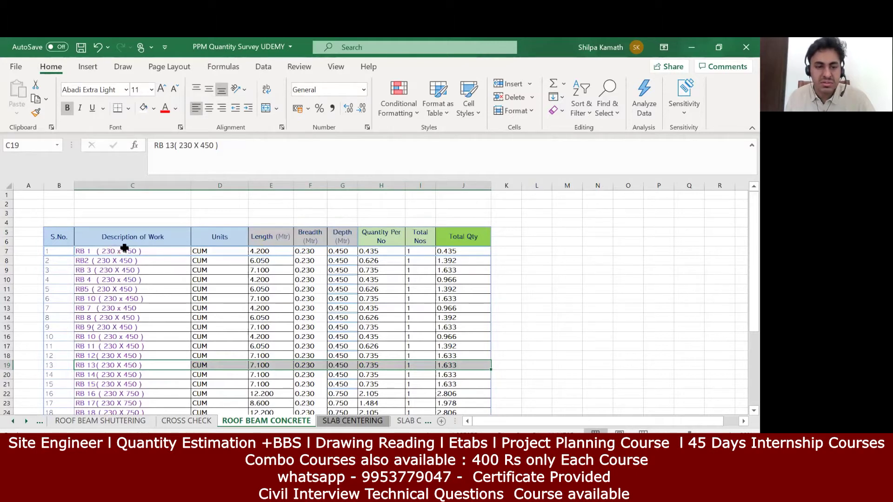
Shade the RB 1 row, C7 to J7, light blue
drag(105, 250, 463, 250)
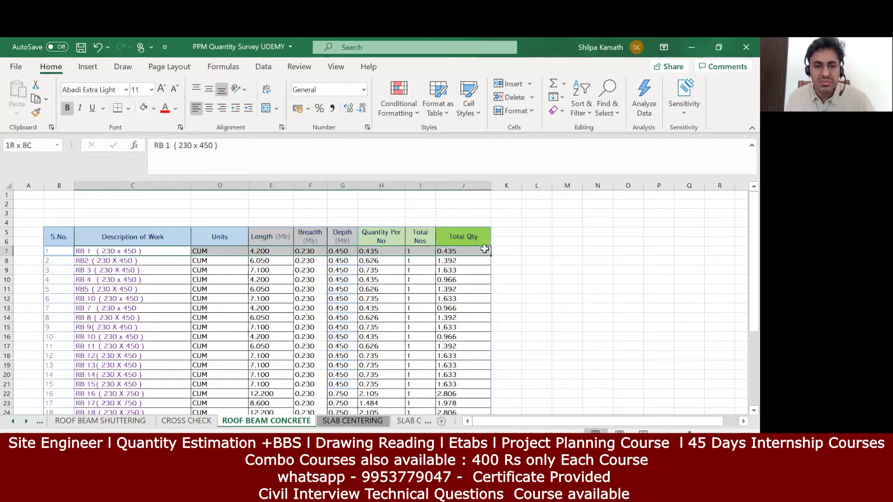
click(154, 109)
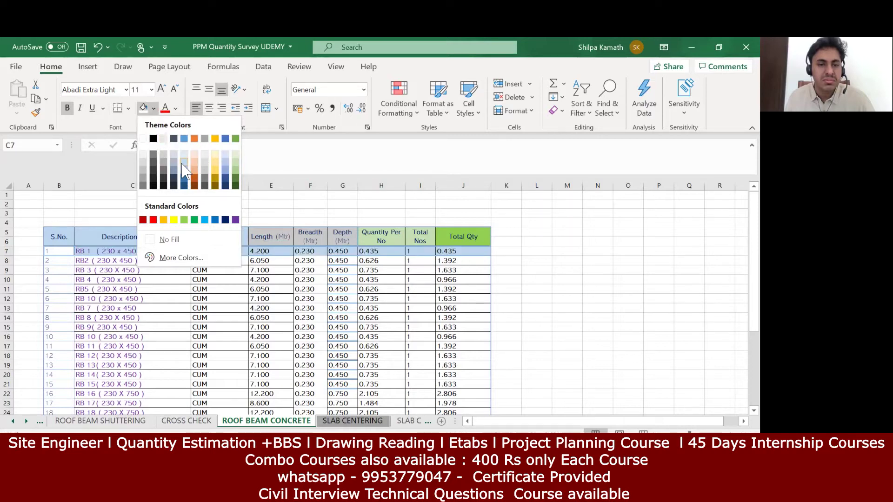
click(160, 239)
scroll(615, 297, down, 2)
scroll(615, 298, down, 2)
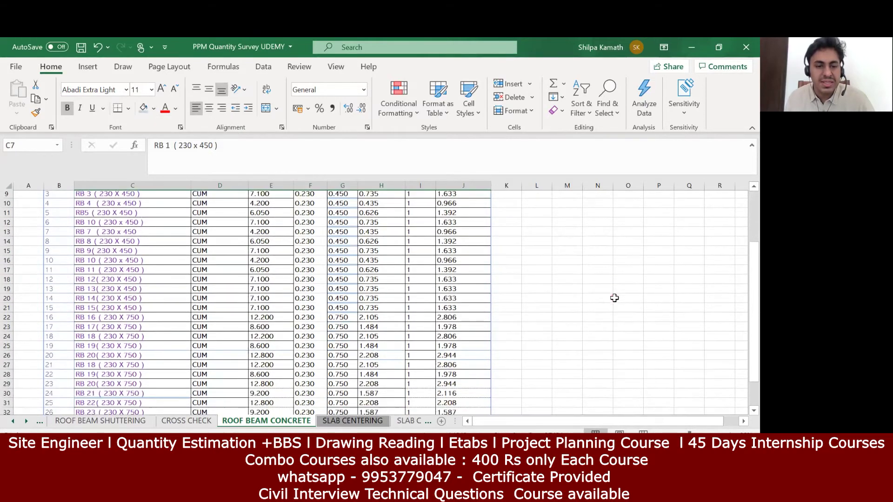
scroll(615, 298, up, 1)
click(615, 298)
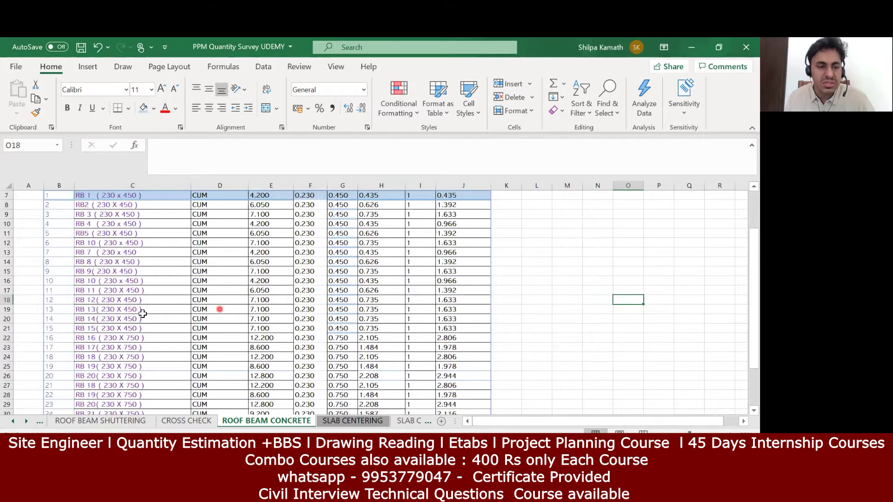
Give the RB 13 row, C19 to J19, the same light blue fill
drag(91, 309, 478, 309)
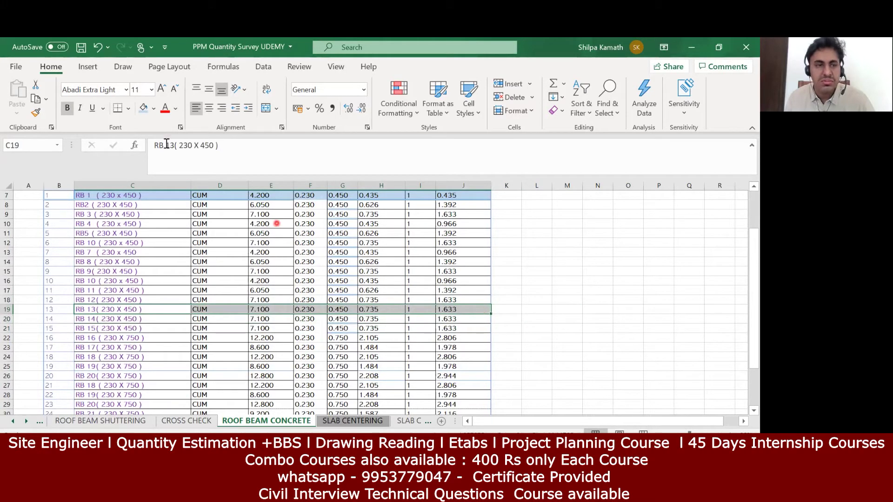
click(145, 108)
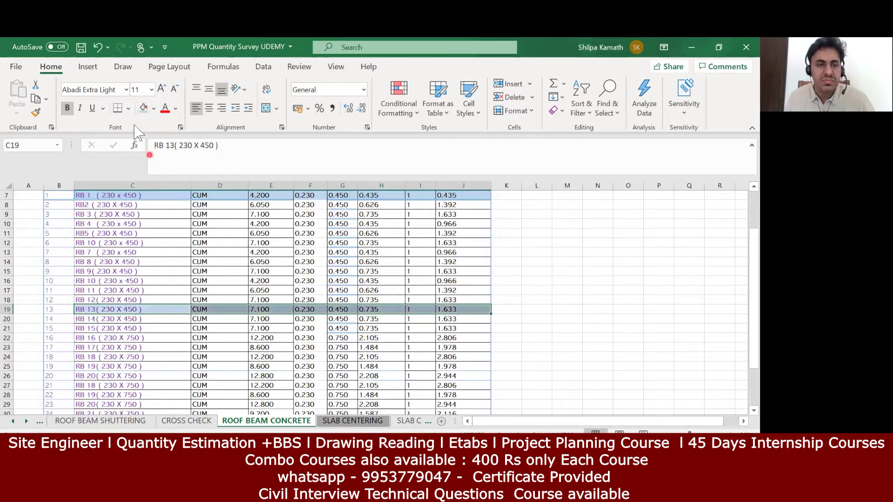
click(618, 348)
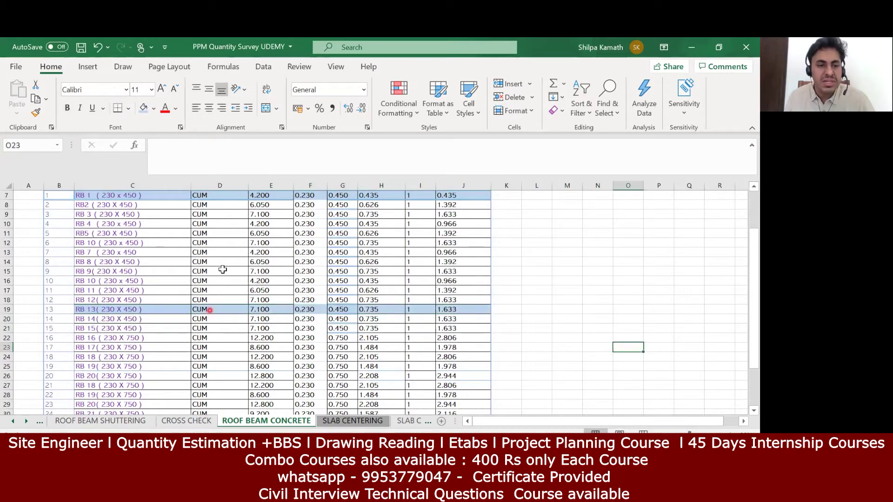
scroll(219, 268, up, 2)
Enter 4.2 as RB 13's length in E19
scroll(273, 261, down, 1)
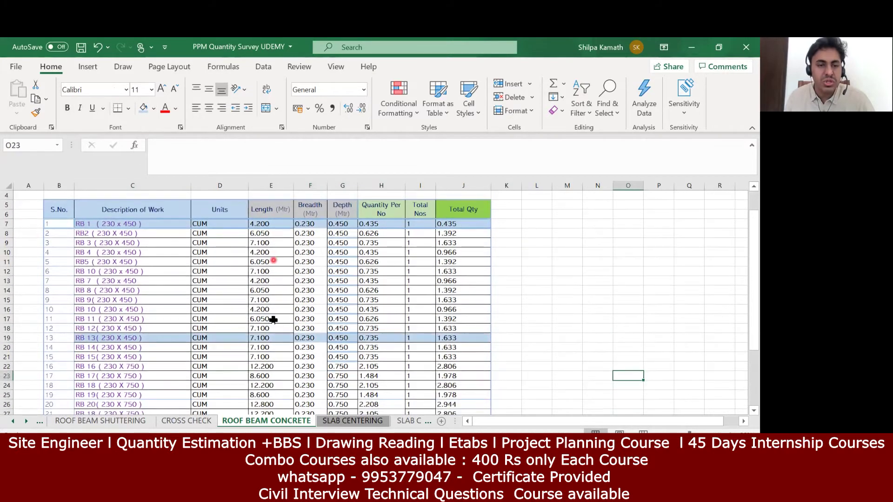
click(277, 338)
text(4)
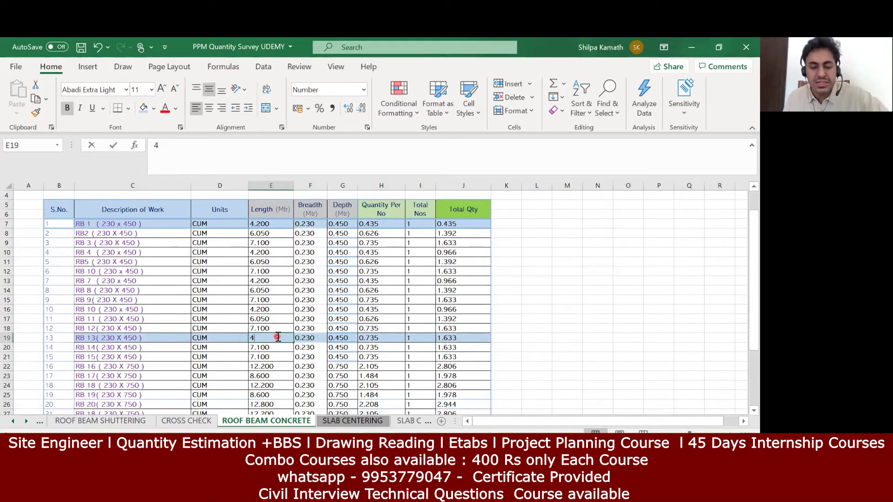
text(.2)
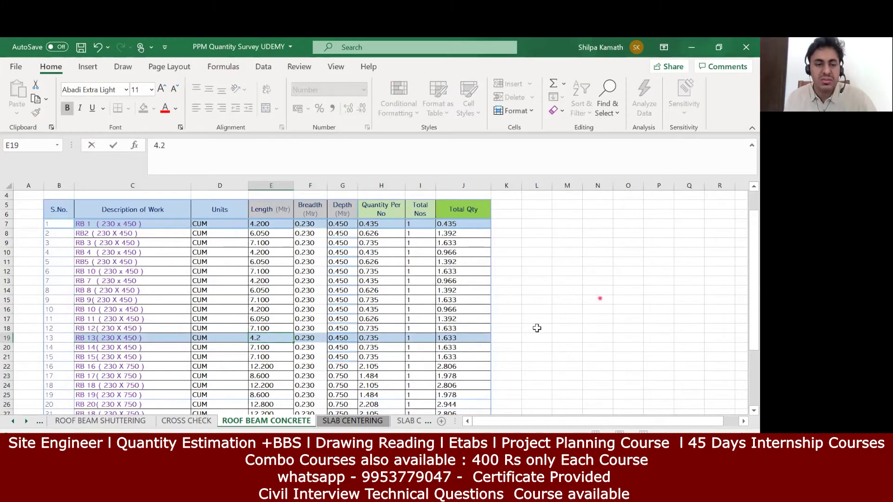
click(597, 300)
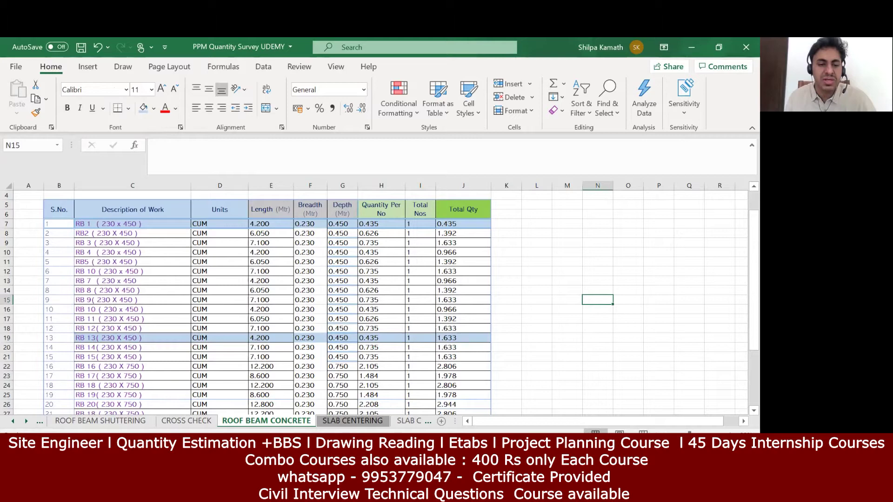
click(100, 421)
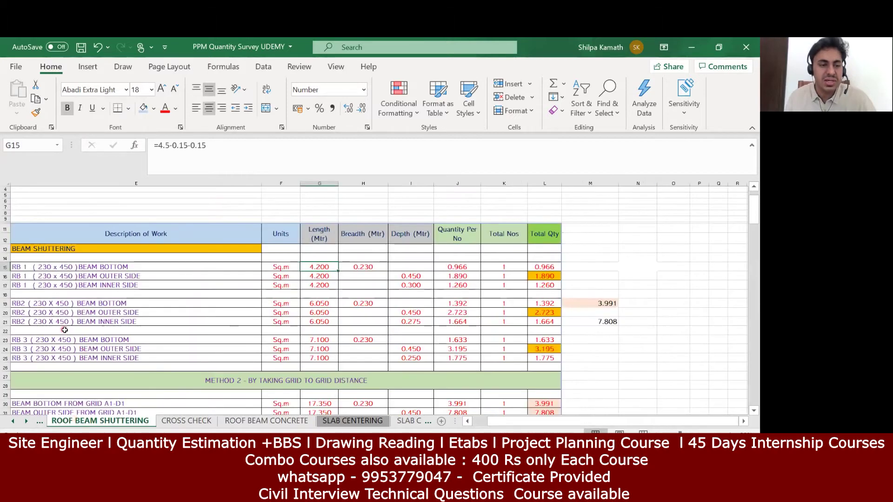
scroll(65, 330, down, 7)
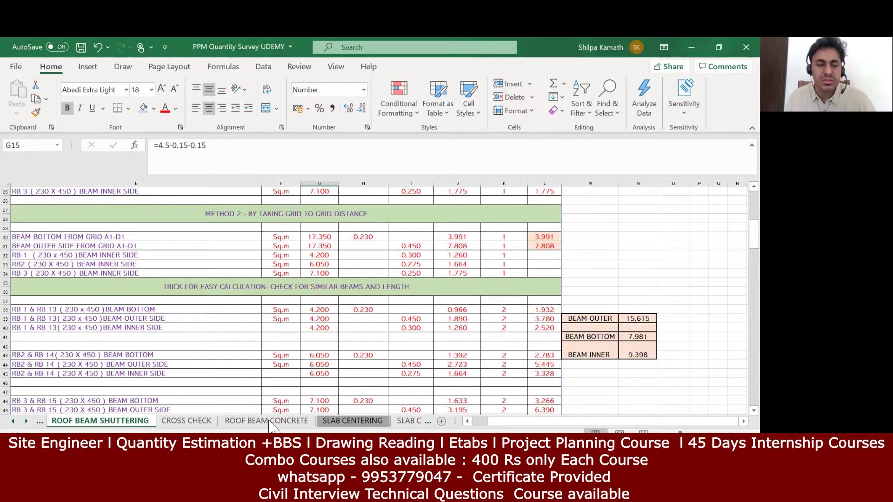
click(269, 419)
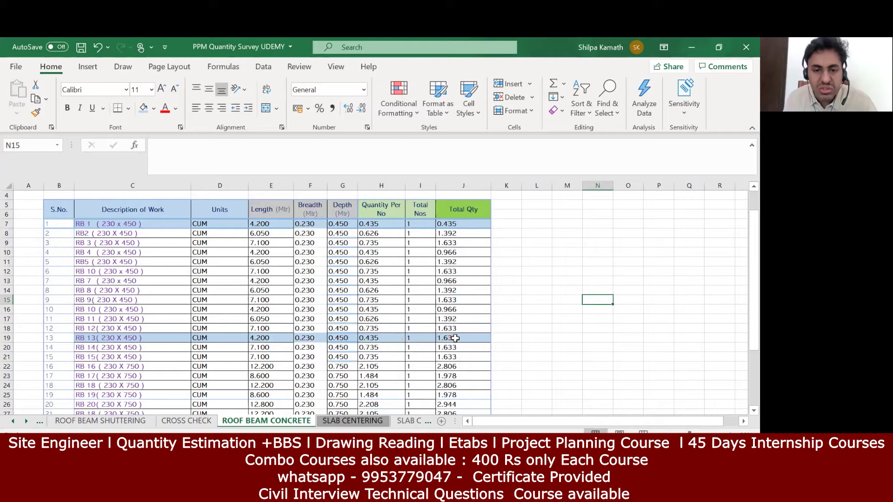
Enter =H19*I19 in J19 so RB 13's total quantity shows 0.435
click(455, 339)
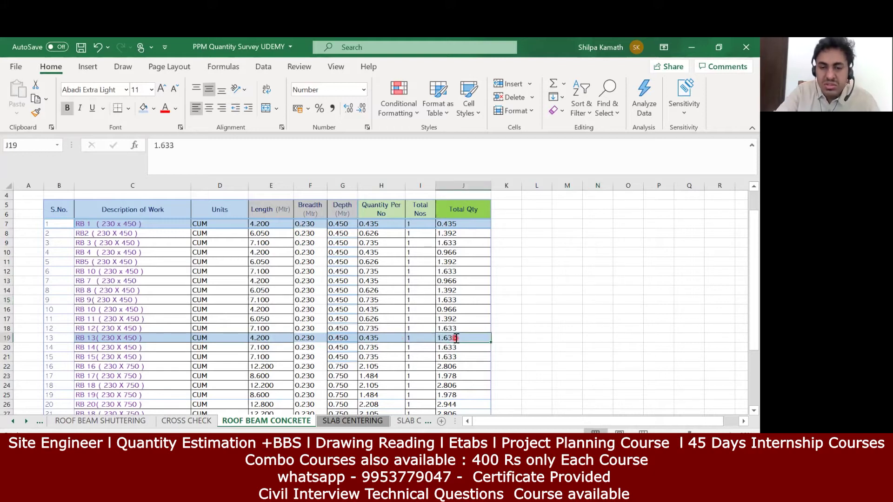
text(=)
click(382, 338)
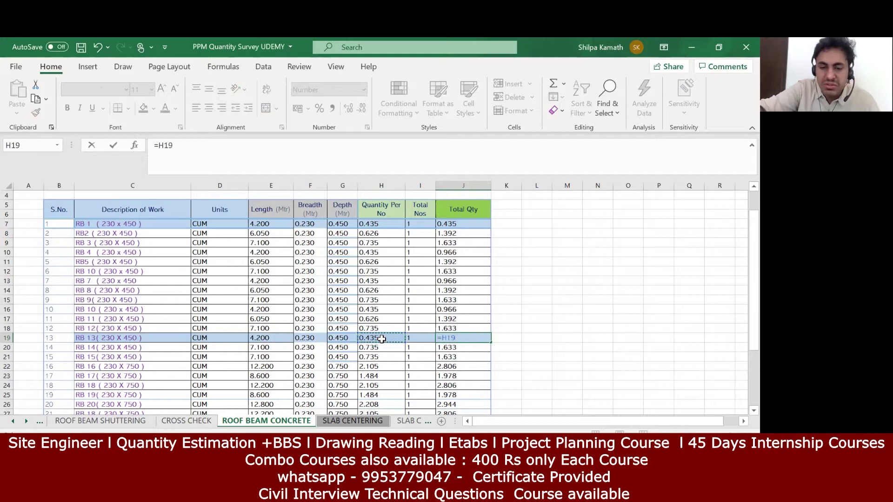
text(*)
click(424, 339)
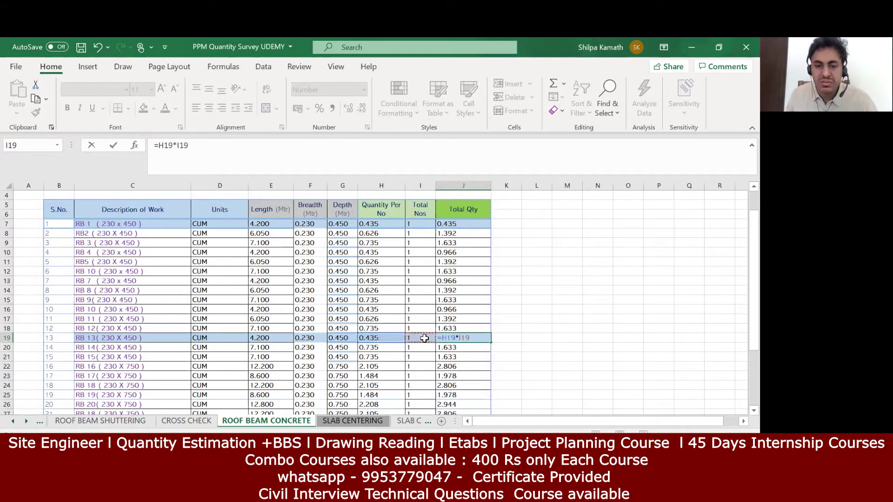
key(Return)
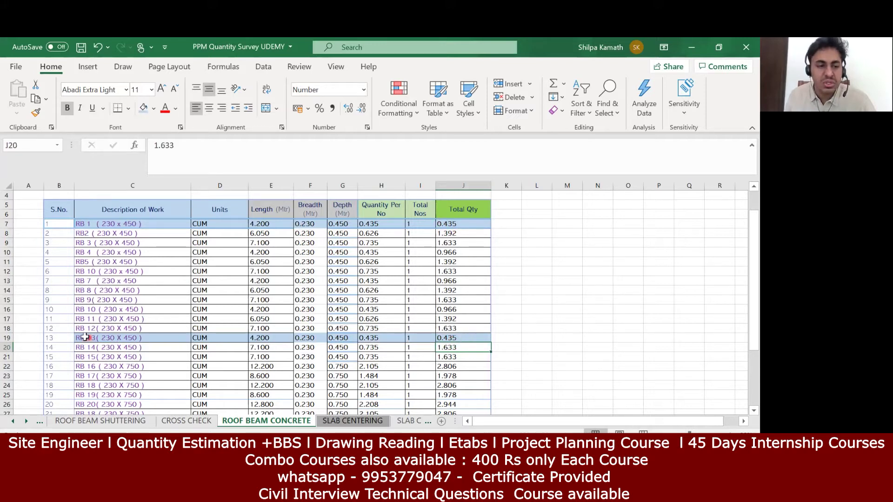
drag(48, 340, 475, 338)
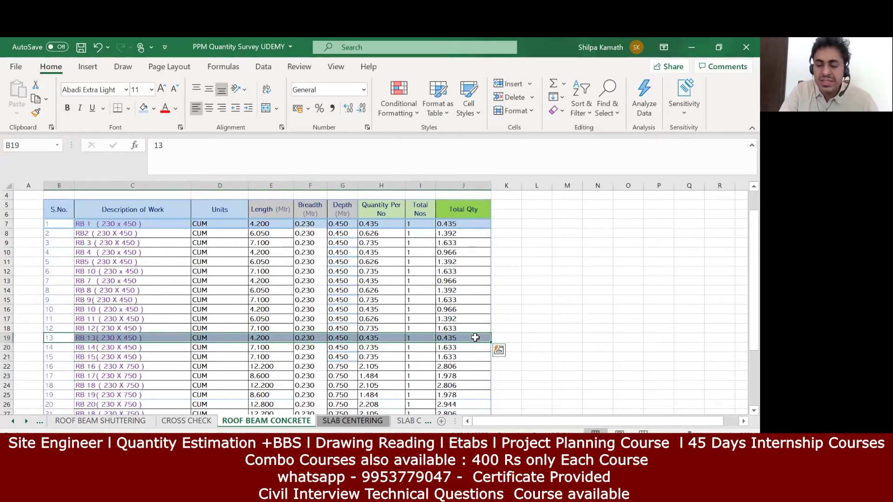
key(Delete)
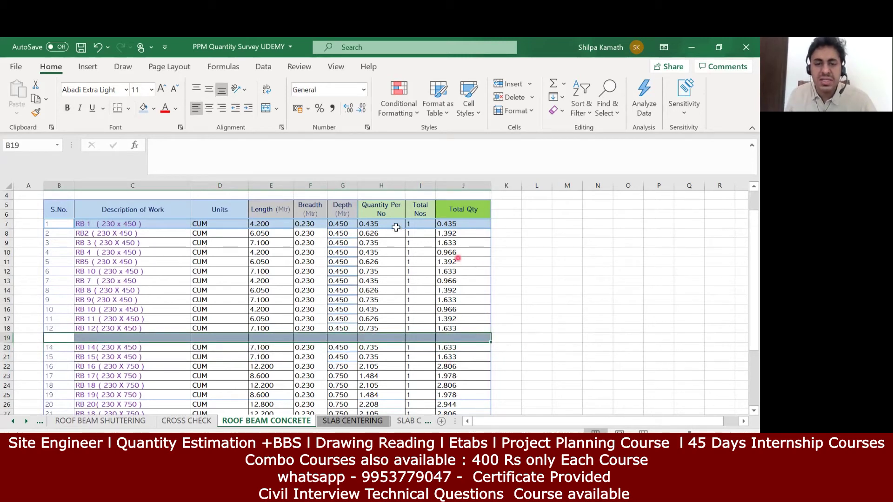
click(417, 222)
text(2)
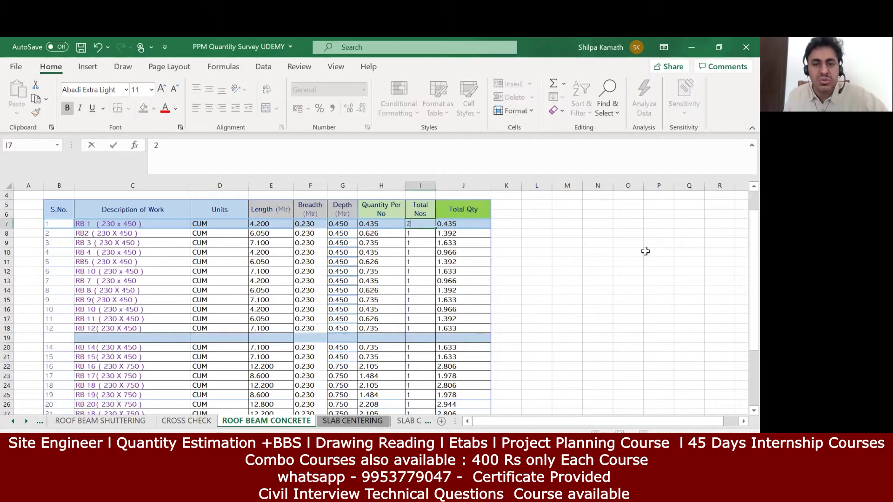
click(656, 252)
click(92, 226)
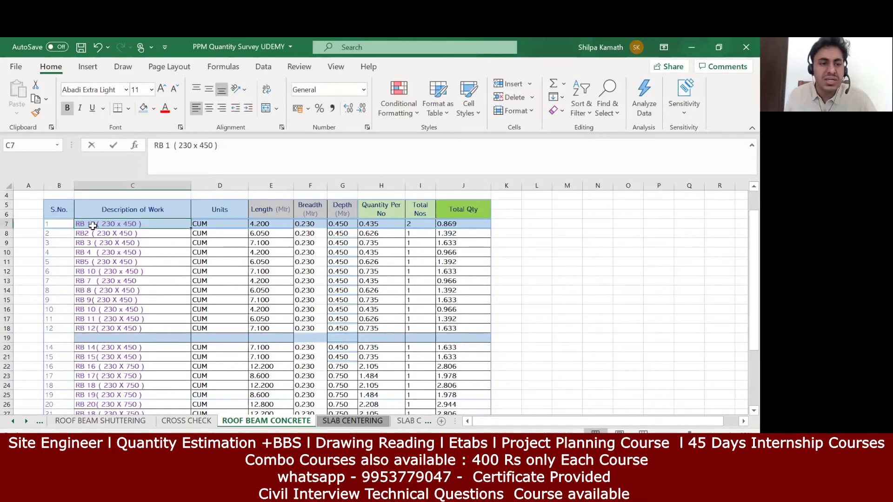
double_click(101, 228)
text(& RB 13)
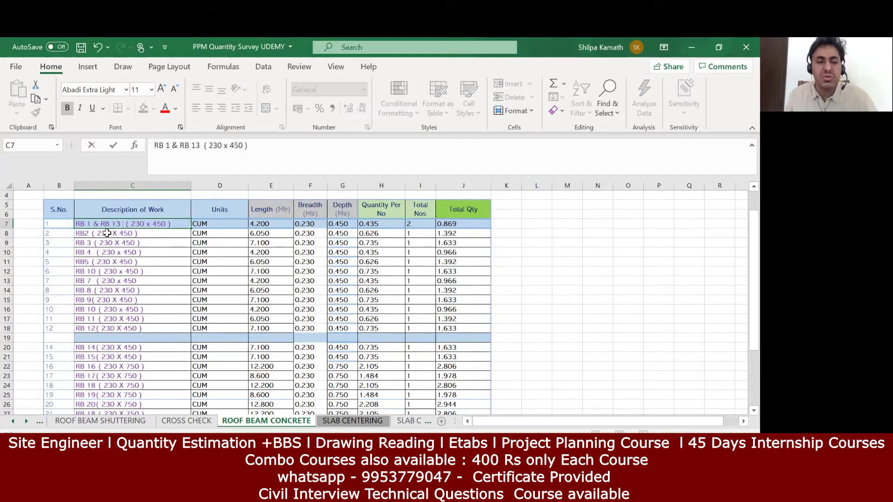
click(561, 283)
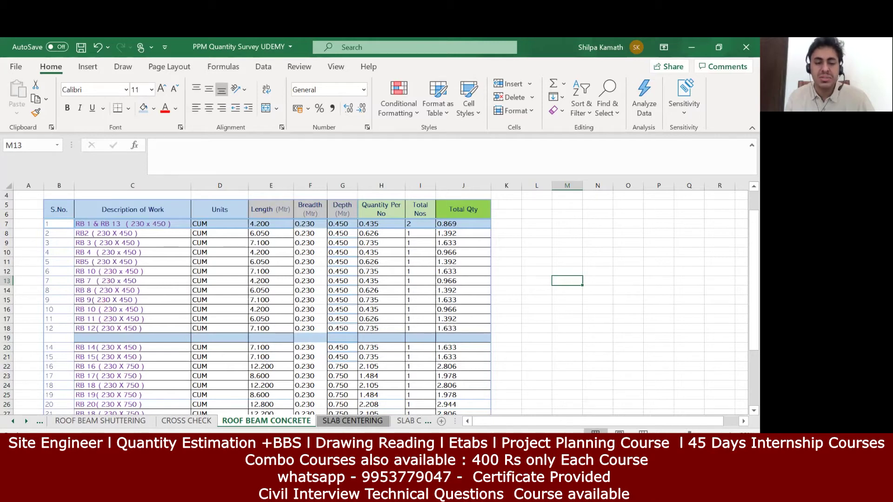
key(alt+Tab)
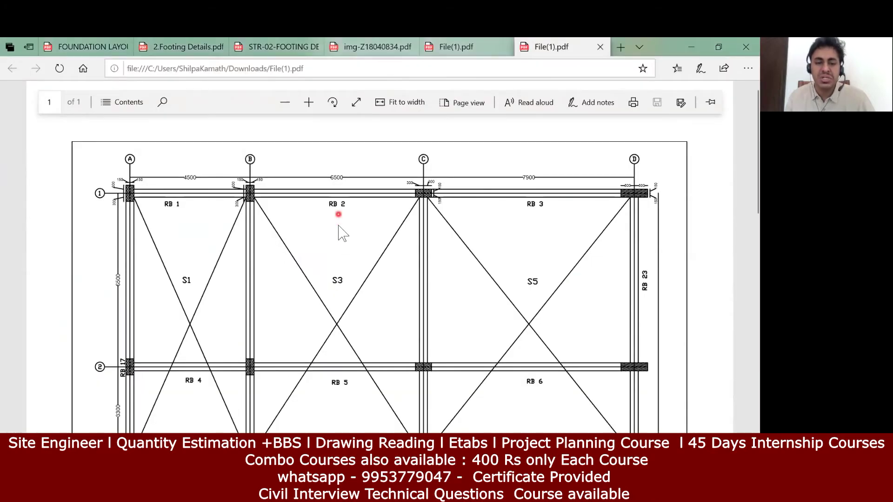
scroll(339, 226, down, 10)
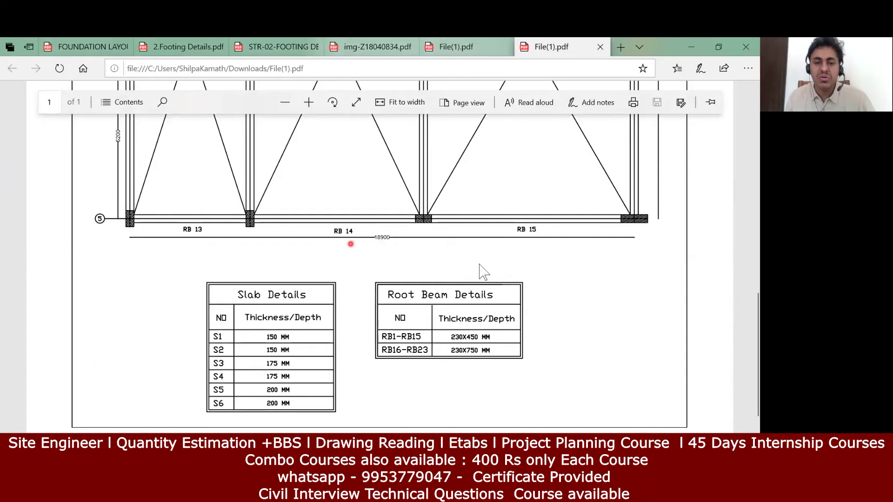
scroll(484, 272, up, 10)
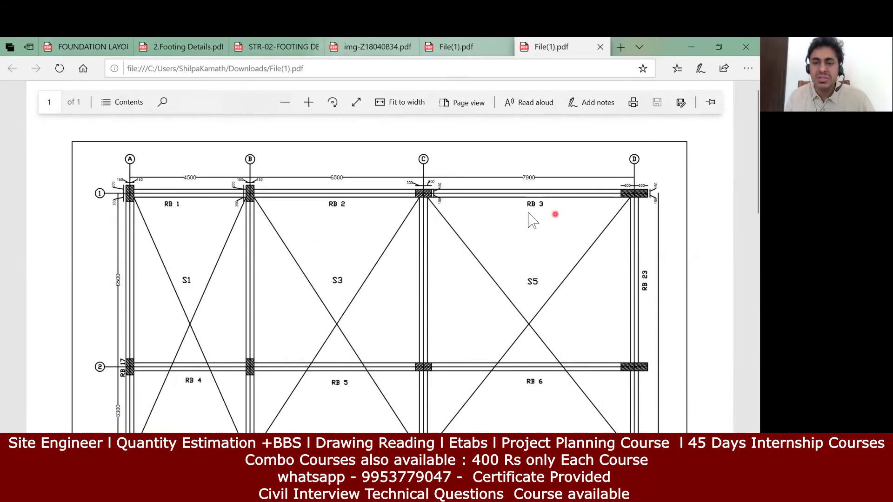
scroll(533, 220, down, 10)
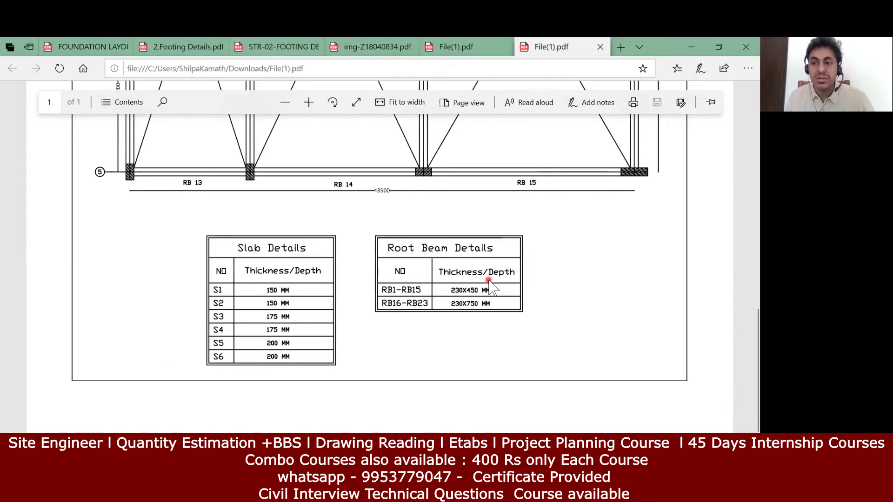
scroll(432, 288, up, 2)
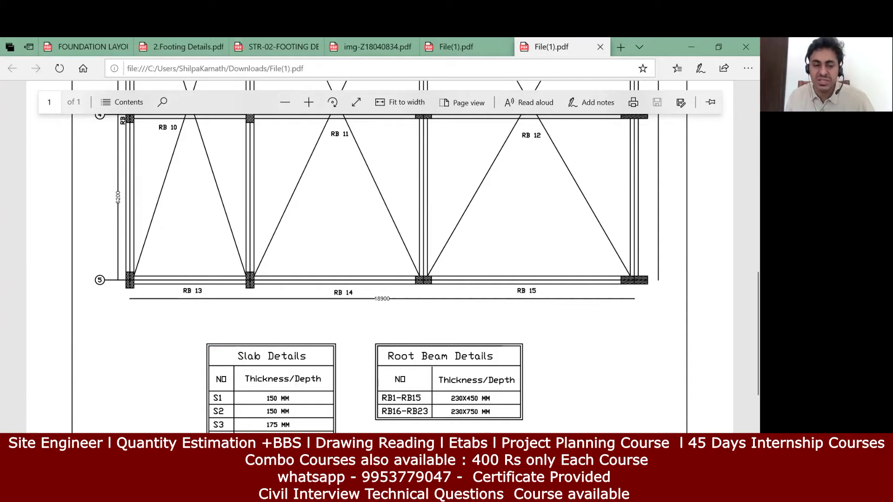
key(alt+Tab)
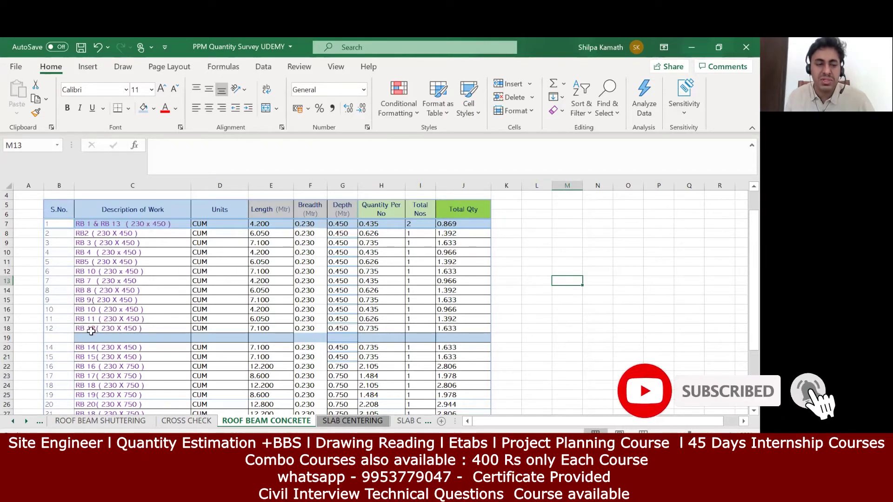
Enter 0.75 as row 19's depth and copy row 7's length and breadth into row 19
click(348, 339)
text(0)
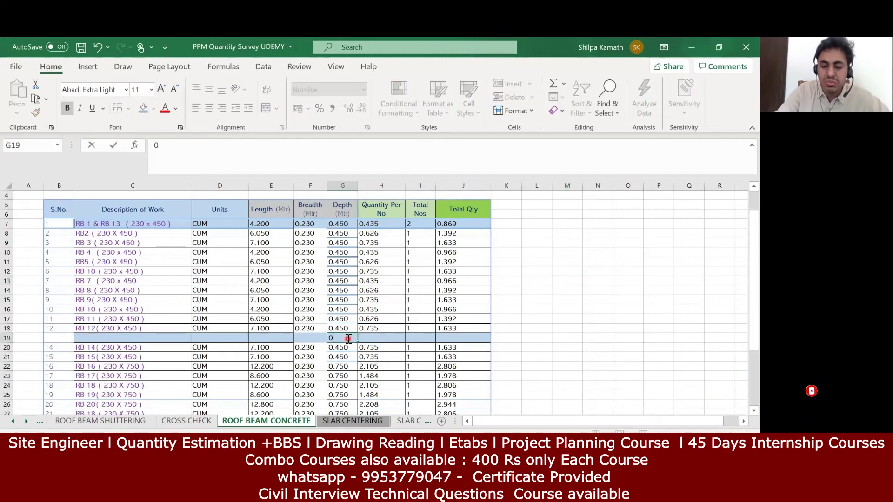
text(.75)
click(658, 290)
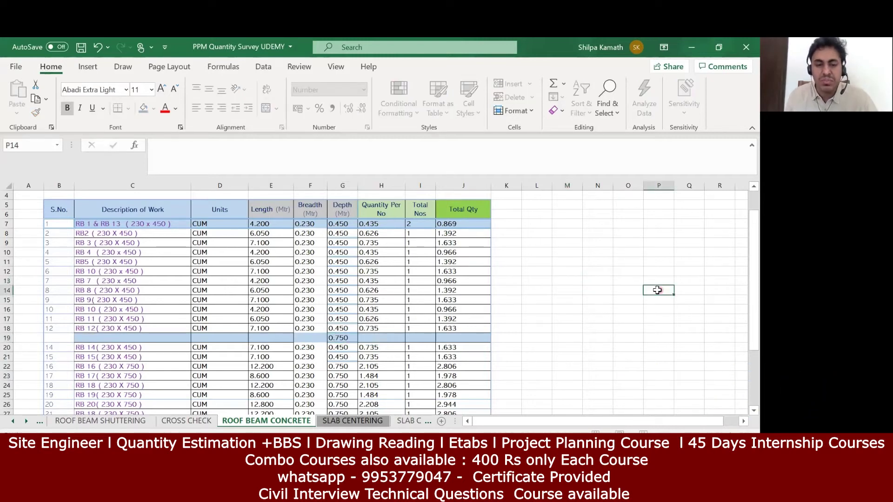
drag(265, 226, 316, 228)
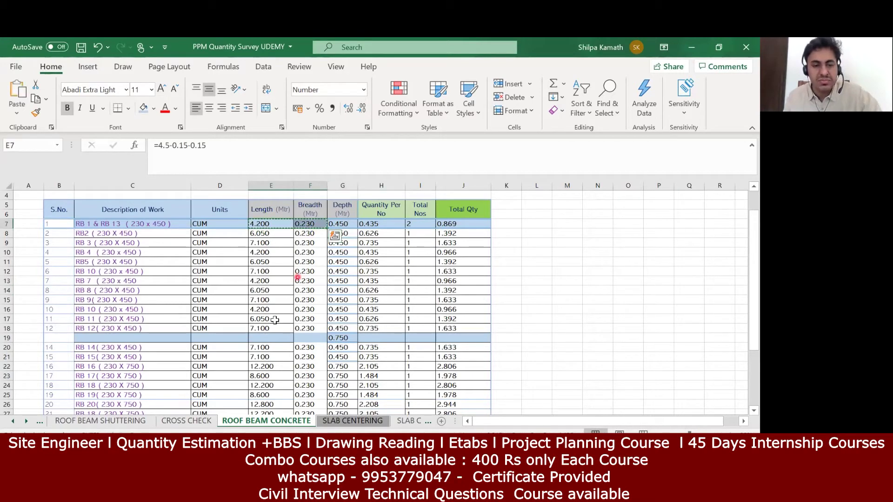
key(ctrl+c)
click(269, 337)
key(ctrl+v)
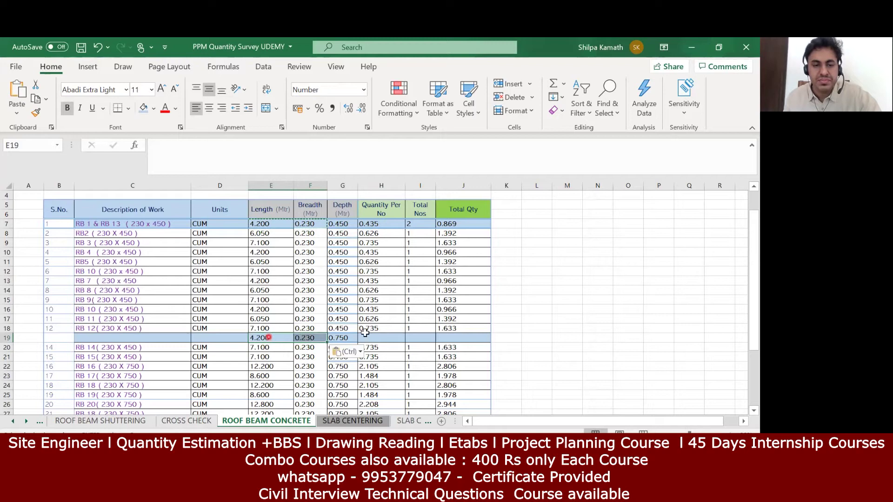
Extend H18's quantity formula into H19 and set row 19's number of beams to 1
click(377, 338)
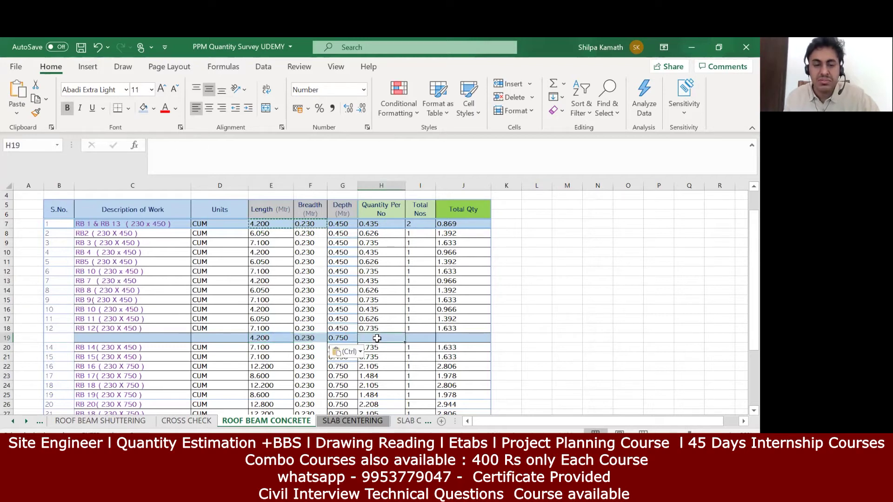
click(400, 330)
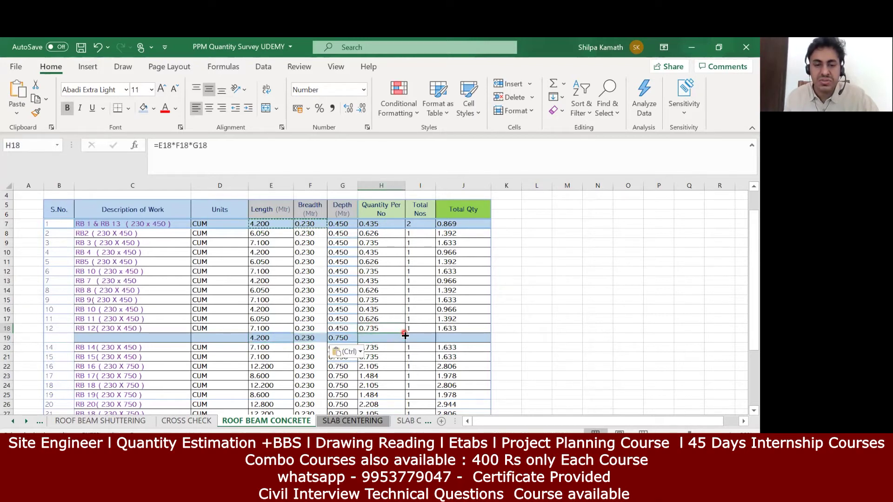
drag(405, 335, 405, 340)
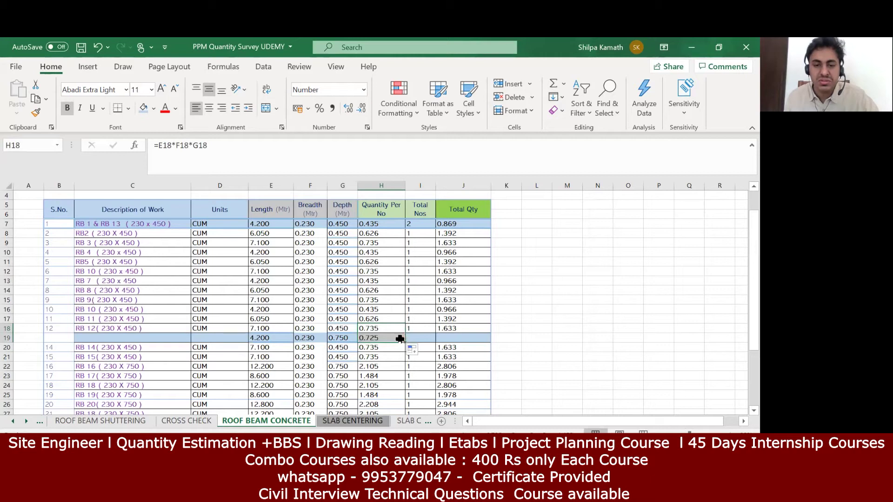
click(413, 338)
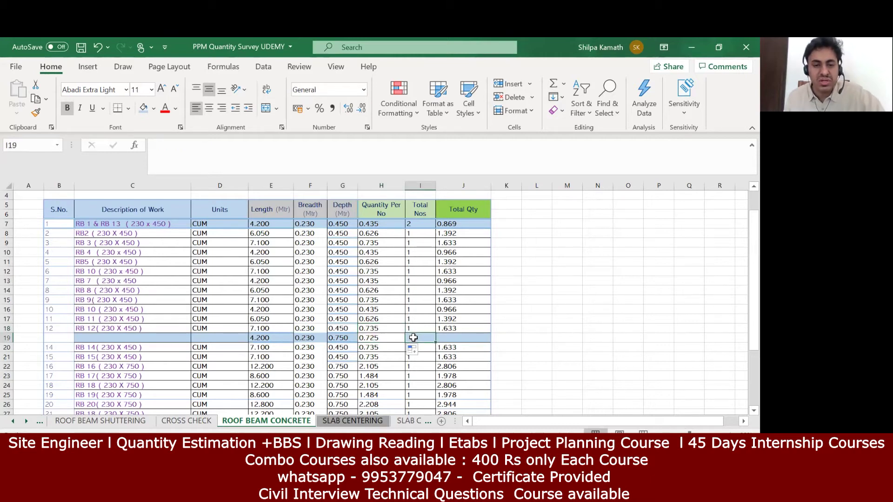
text(1)
click(552, 336)
Copy J18's total quantity formula into J19, then clear J19 again
click(490, 329)
drag(491, 332, 491, 343)
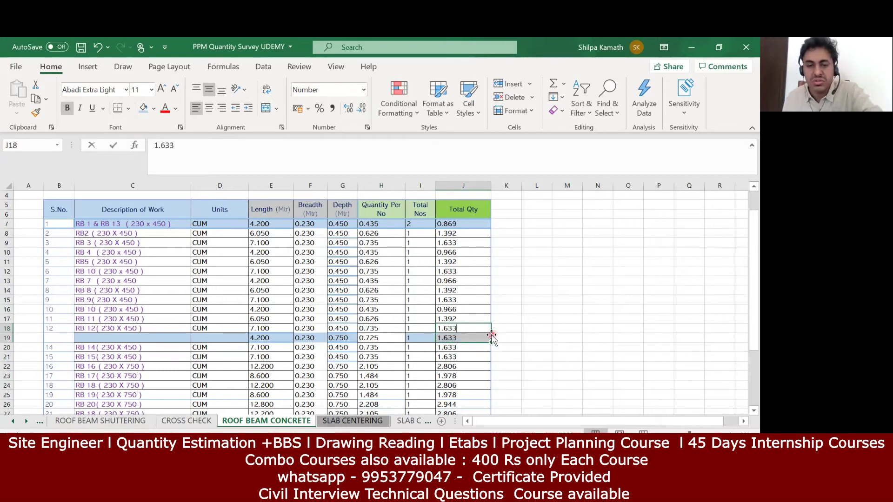
key(BackSpace)
key(ctrl+z)
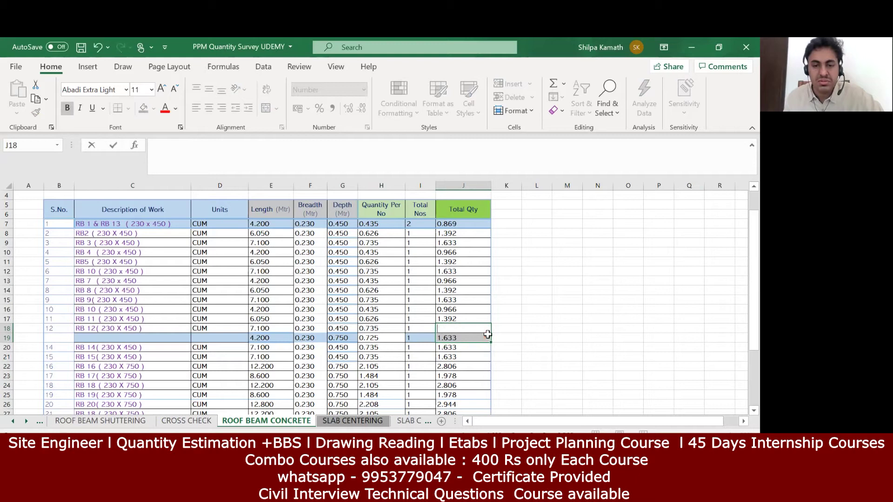
click(523, 335)
click(477, 338)
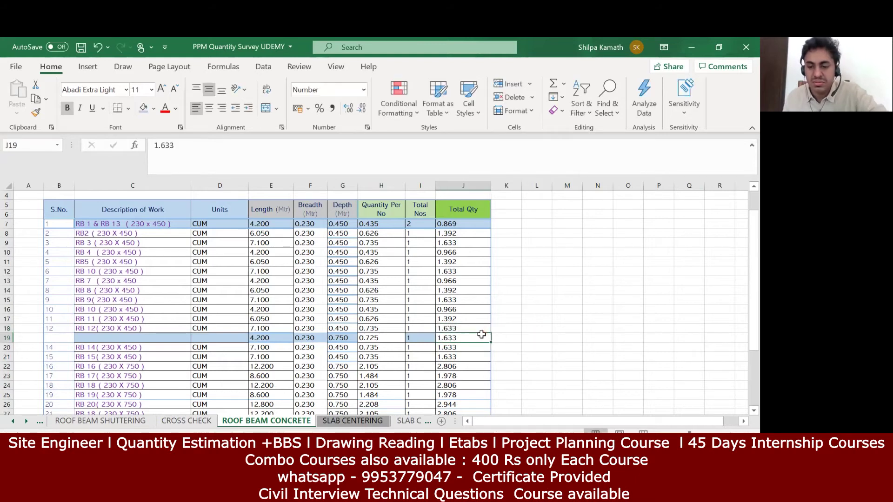
key(Delete)
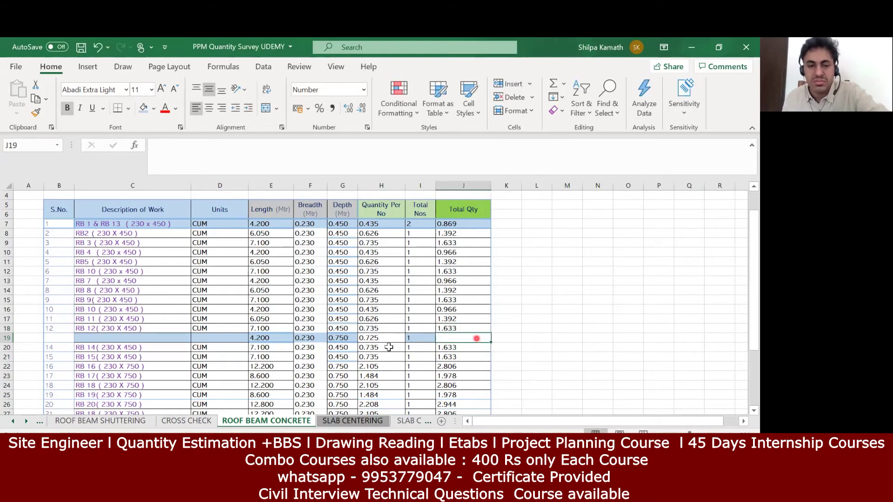
Enter the formula =E19*F19 in G19
click(339, 337)
text(=)
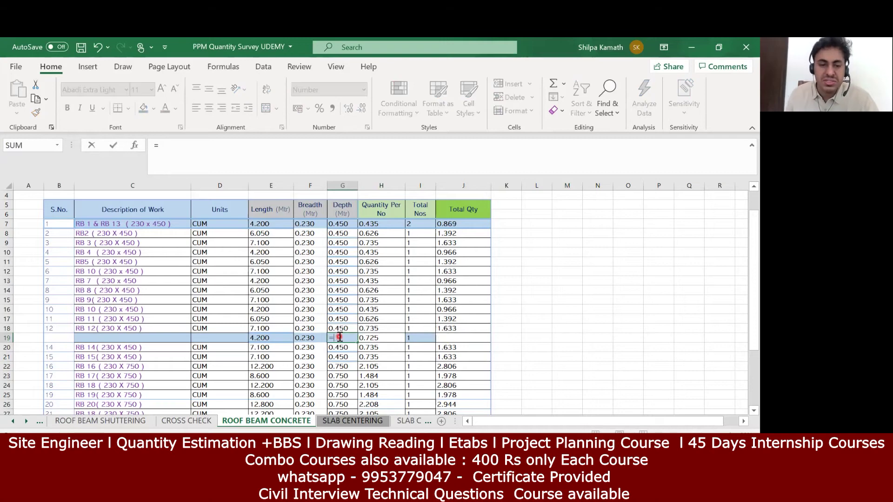
click(270, 340)
text(*)
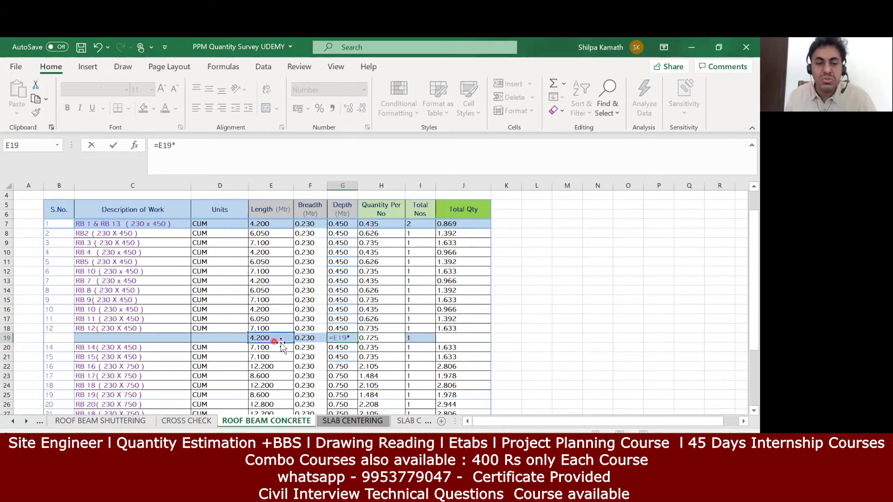
click(298, 339)
key(Return)
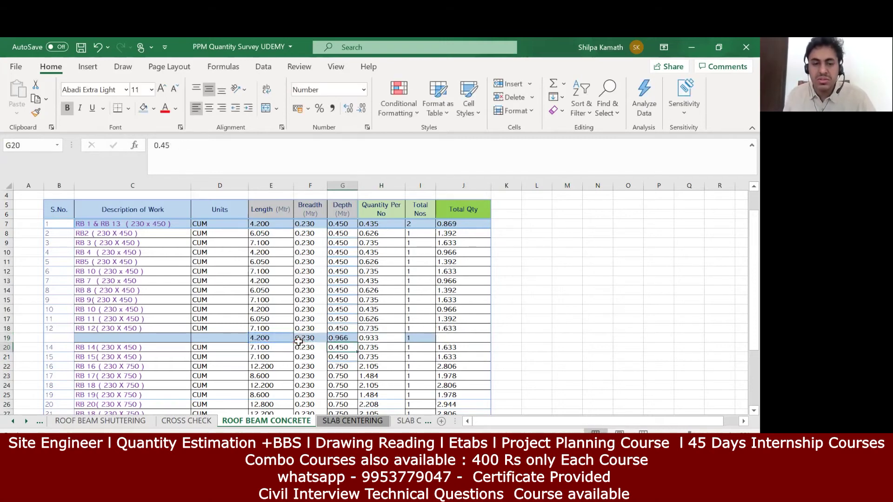
Try a G19-based total formula in J19, then undo it
click(445, 337)
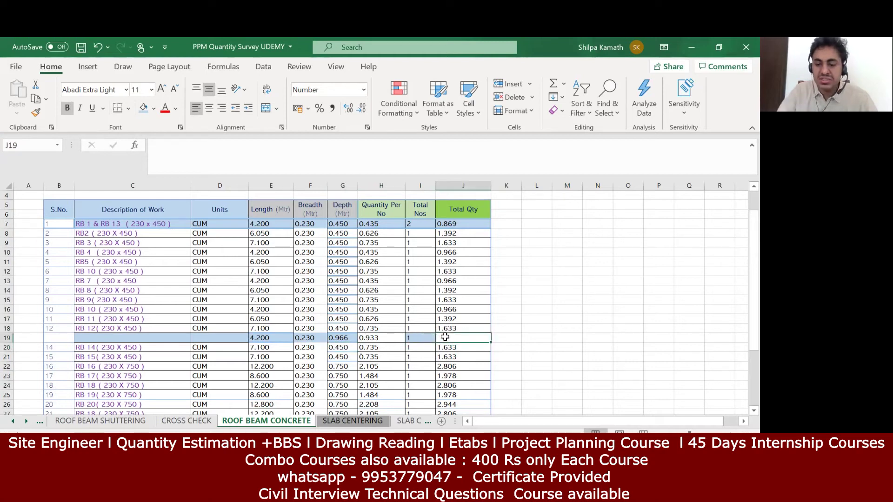
text(=)
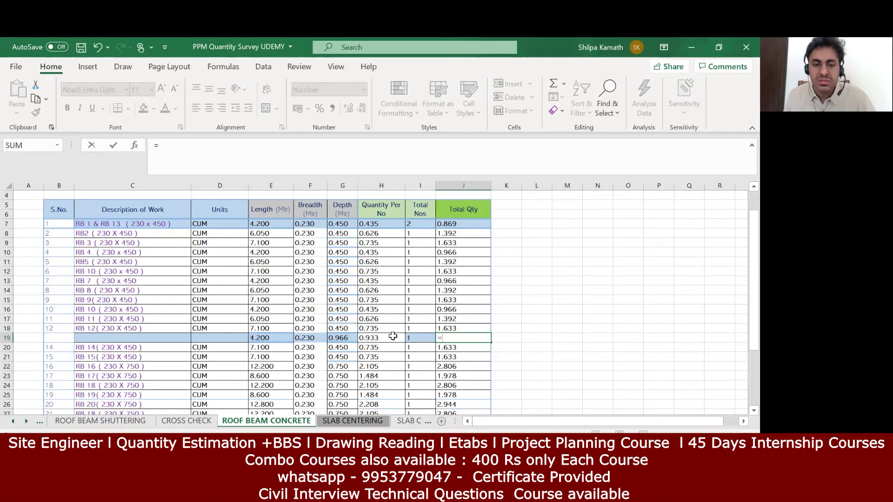
click(349, 340)
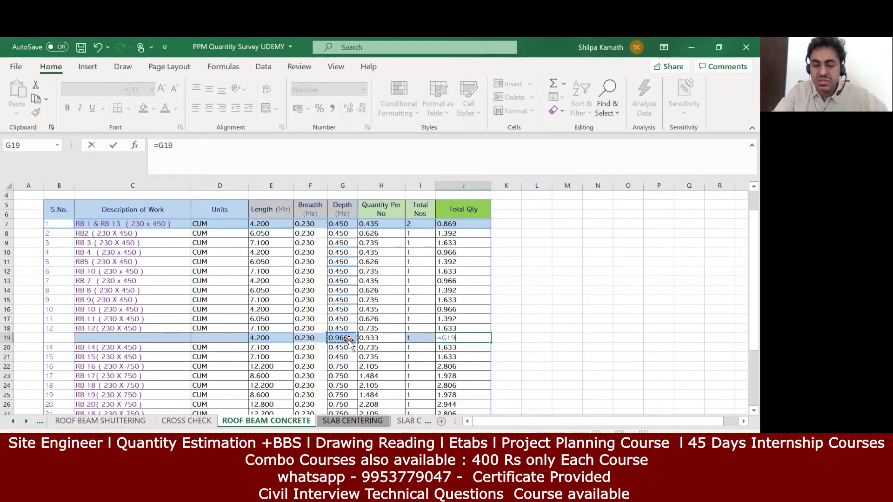
text(0.)
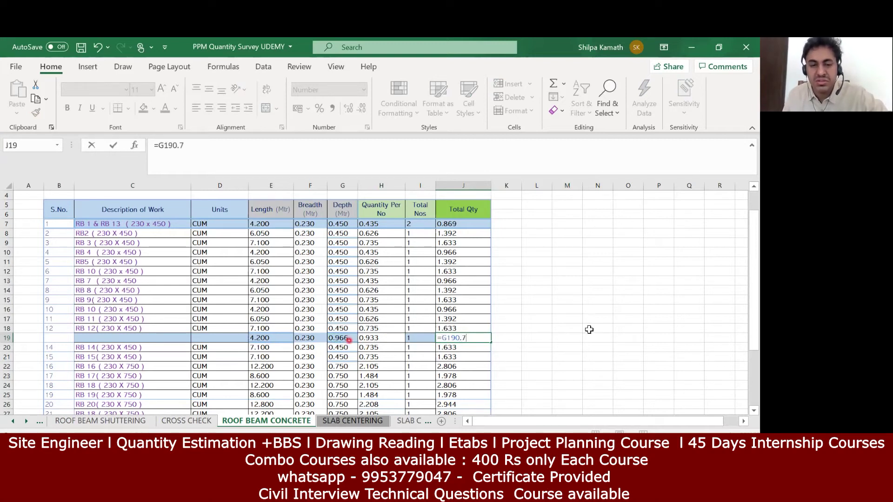
text(7)
click(666, 301)
key(ctrl+z)
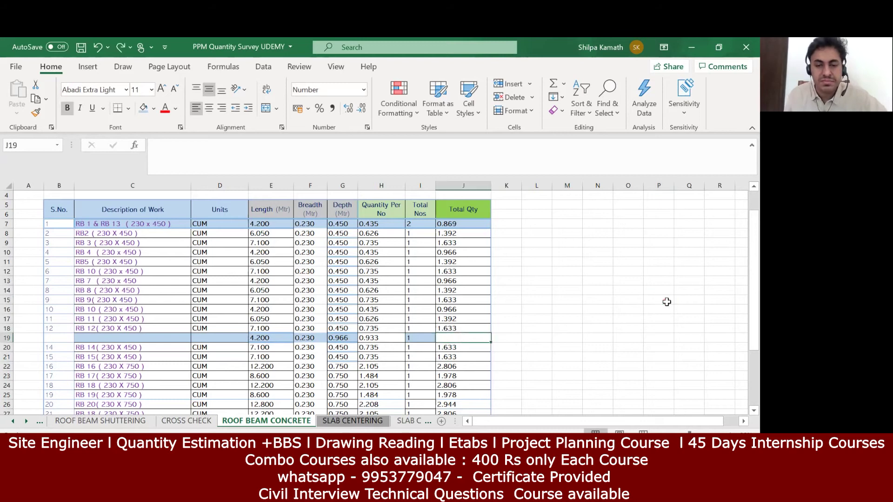
click(625, 318)
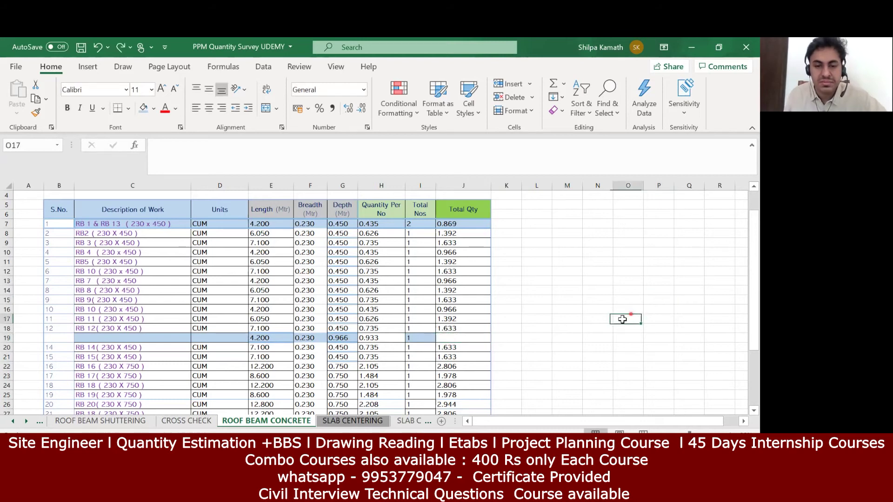
Replace G19's formula with the plain depth value 0.750
double_click(348, 339)
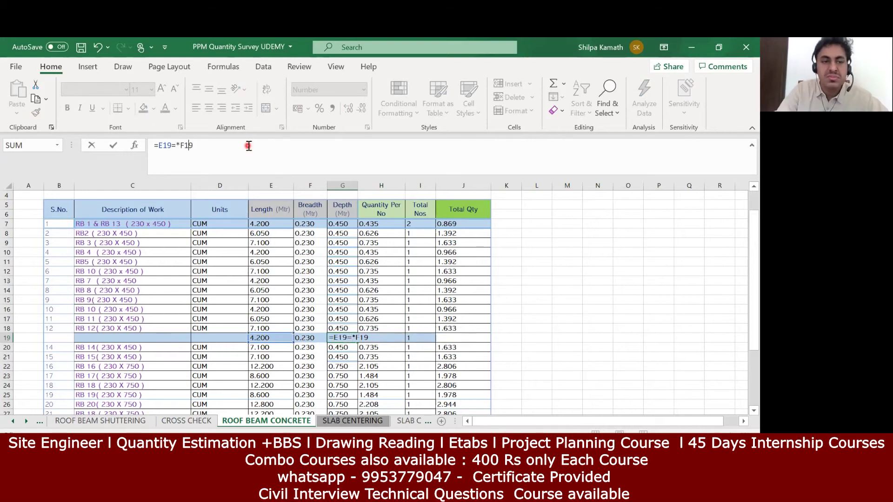
key(BackSpace)
key(BackSpace)
key(BackSpace)
key(BackSpace)
key(BackSpace)
key(BackSpace)
key(BackSpace)
key(BackSpace)
text(0)
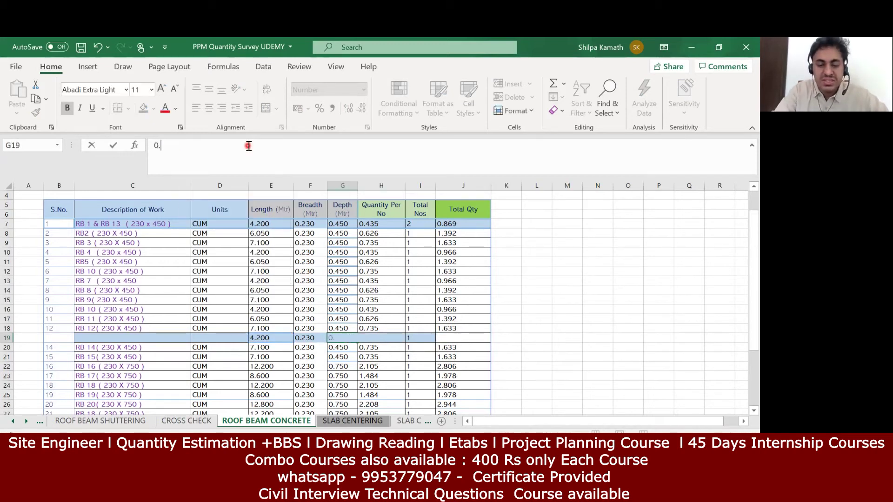
text(.75)
click(598, 253)
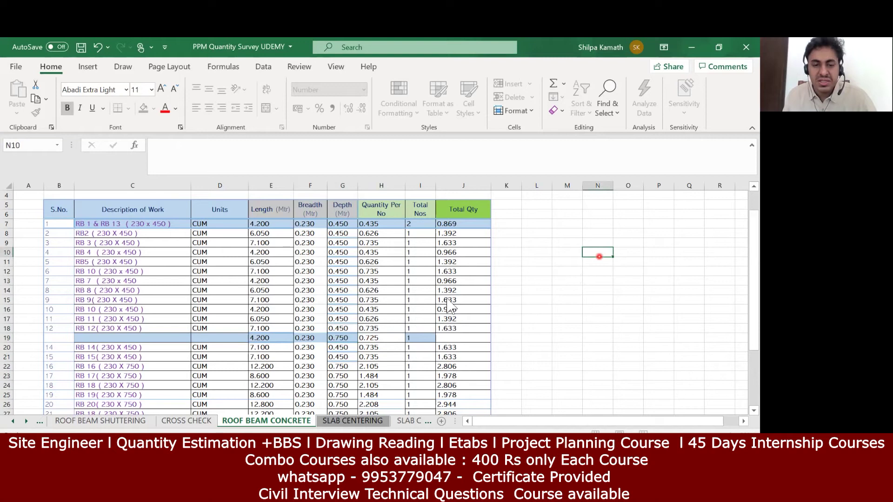
Enter =G19*F19*E19 in H19 for a quantity per number of 0.725
click(393, 337)
text(=)
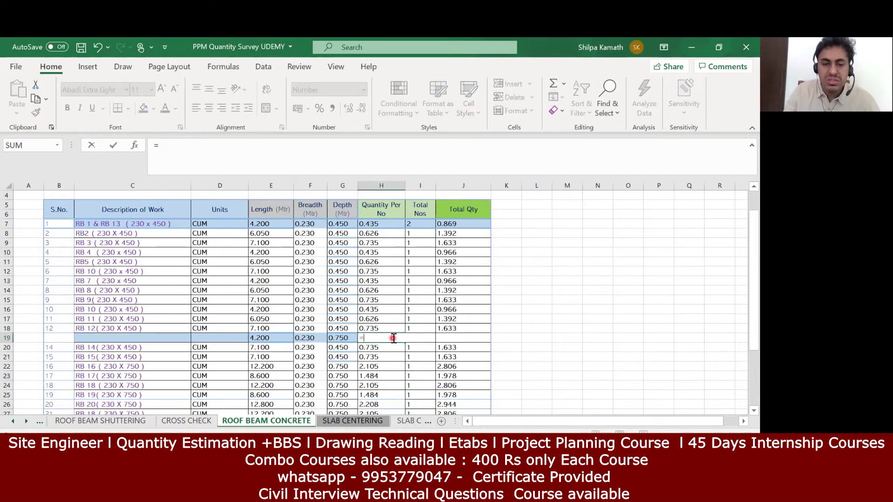
click(341, 347)
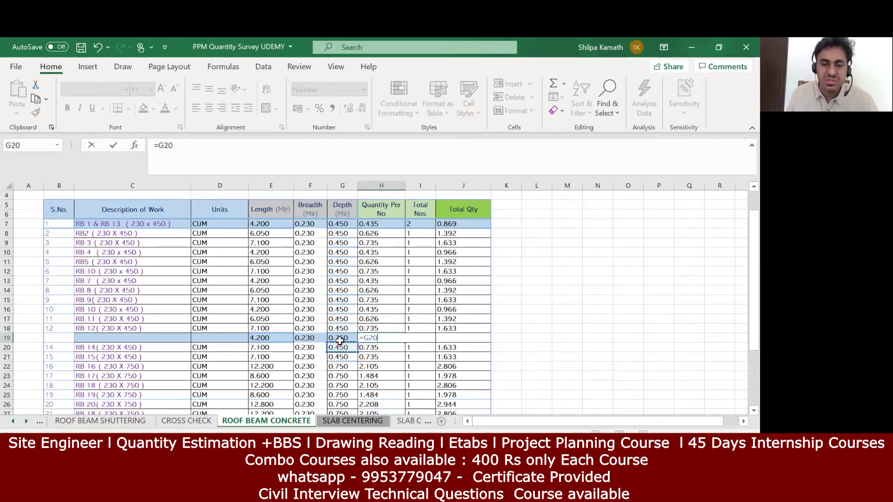
click(340, 336)
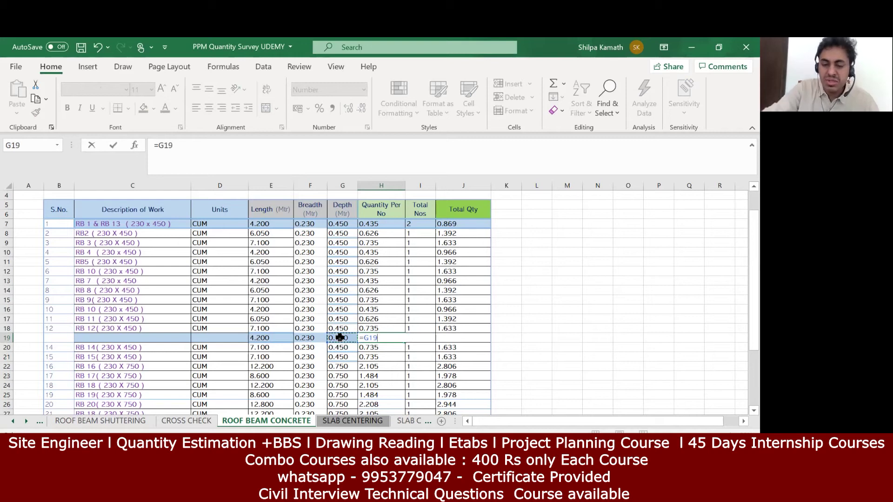
text(*)
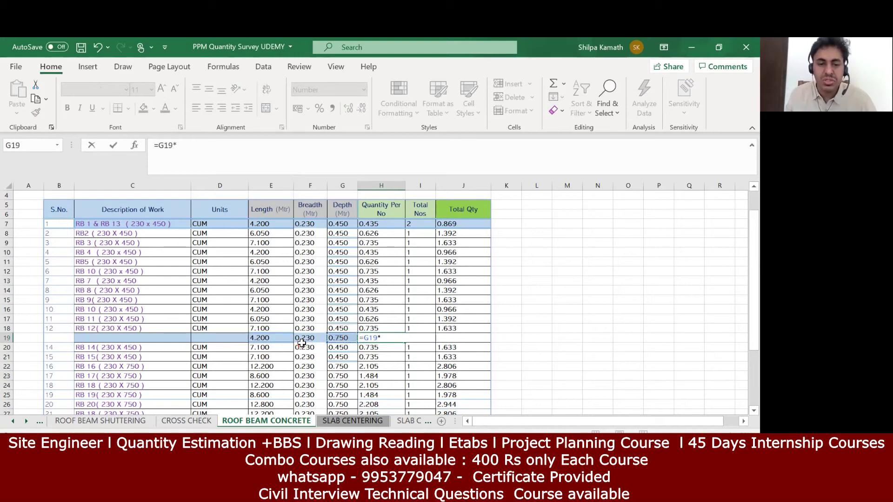
click(305, 339)
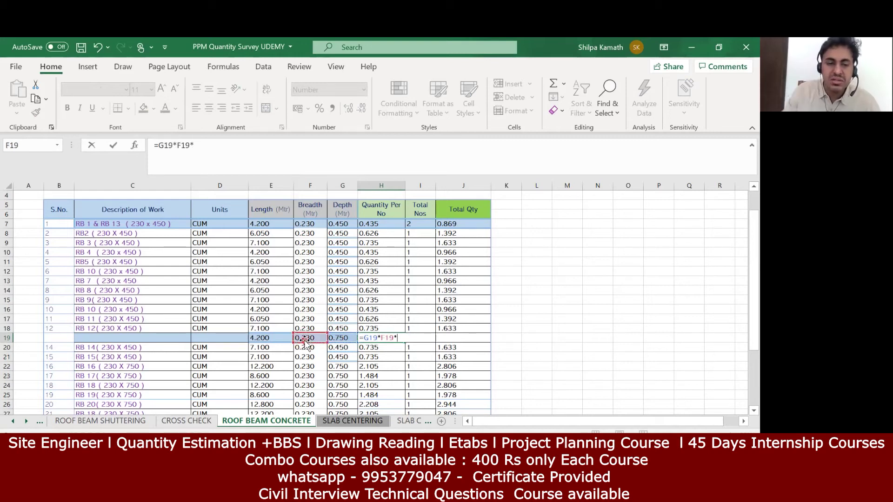
text(*)
click(284, 338)
key(Return)
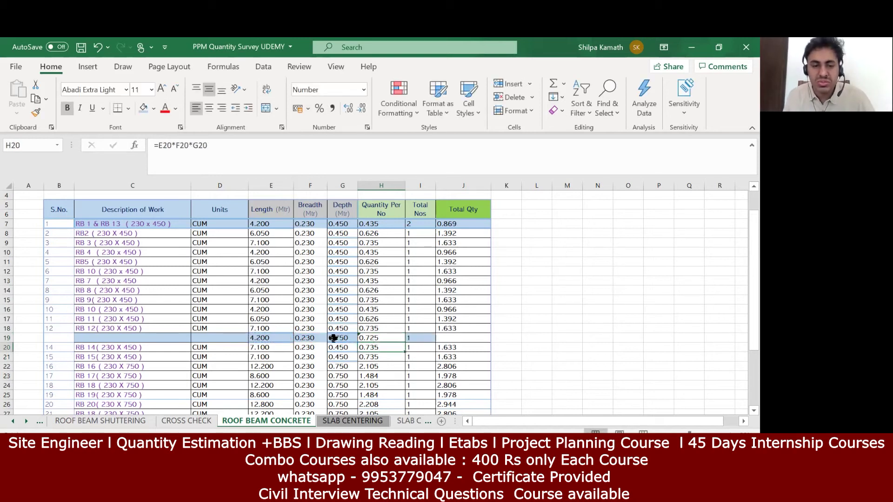
Enter =H19*I19 in J19 for a row 19 total quantity of 0.725
double_click(447, 339)
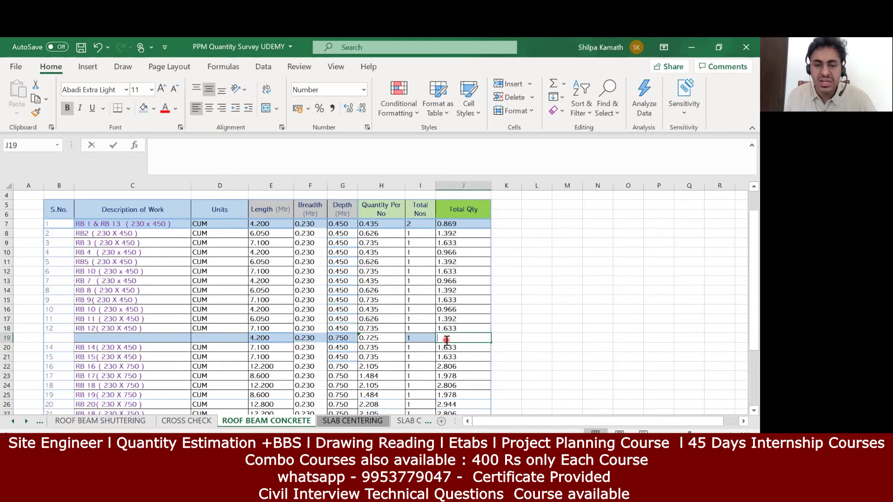
text(=)
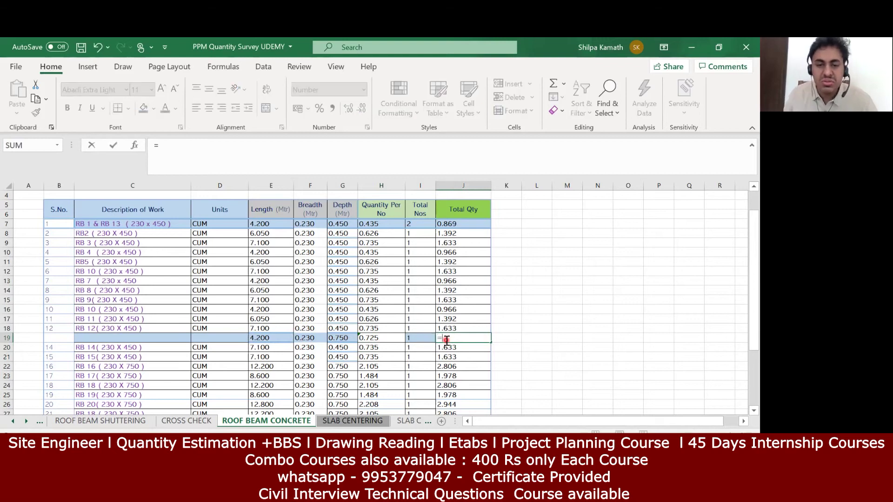
click(381, 339)
text(*)
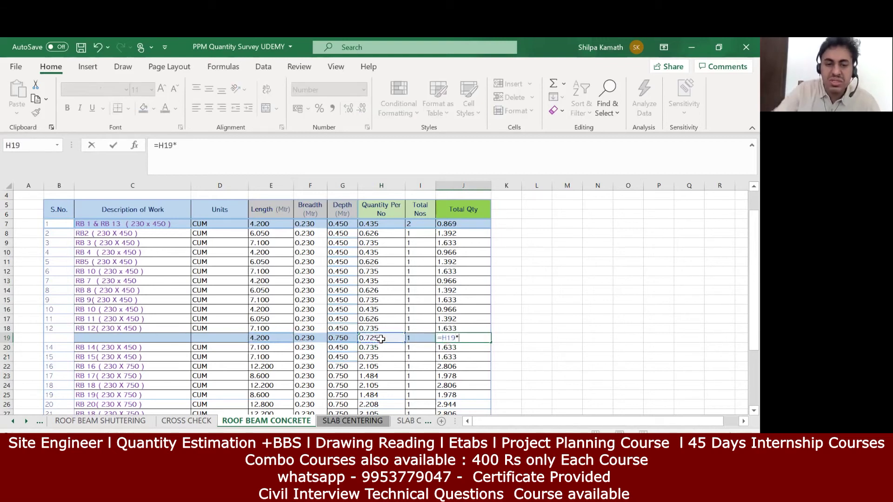
click(427, 339)
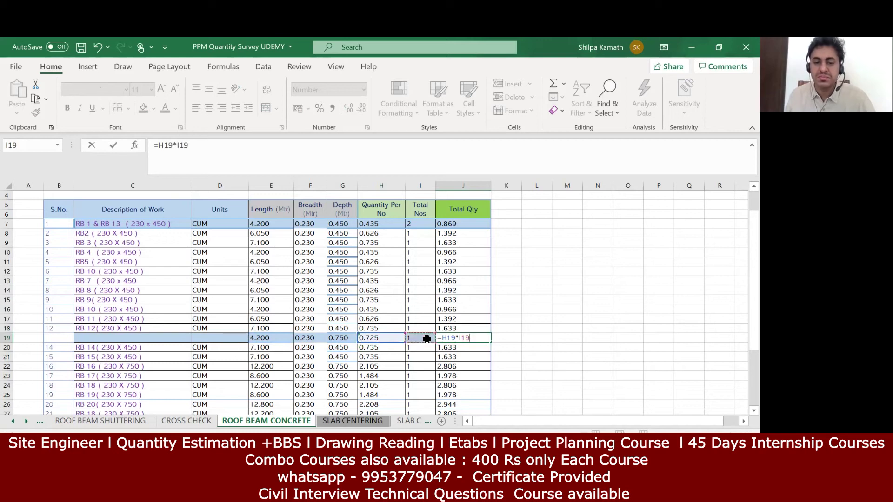
key(Return)
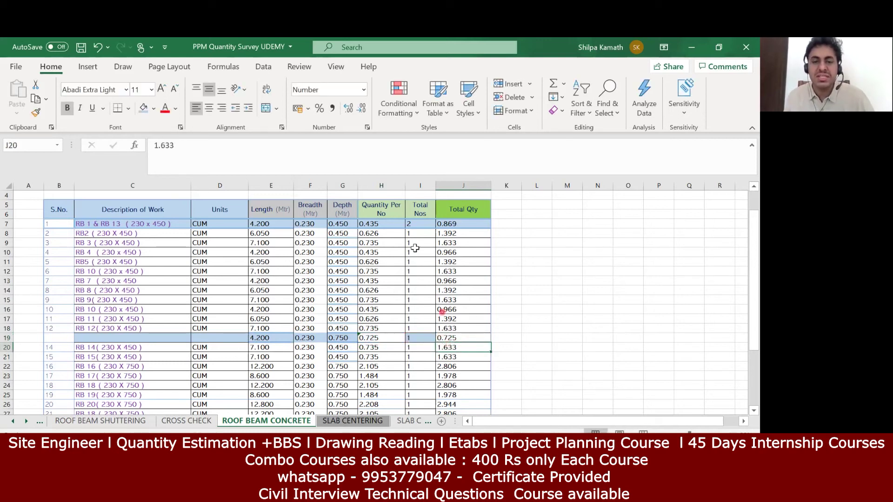
Set row 7's number of beams to 1 and remove '& RB 13' from its description
click(422, 225)
text(1)
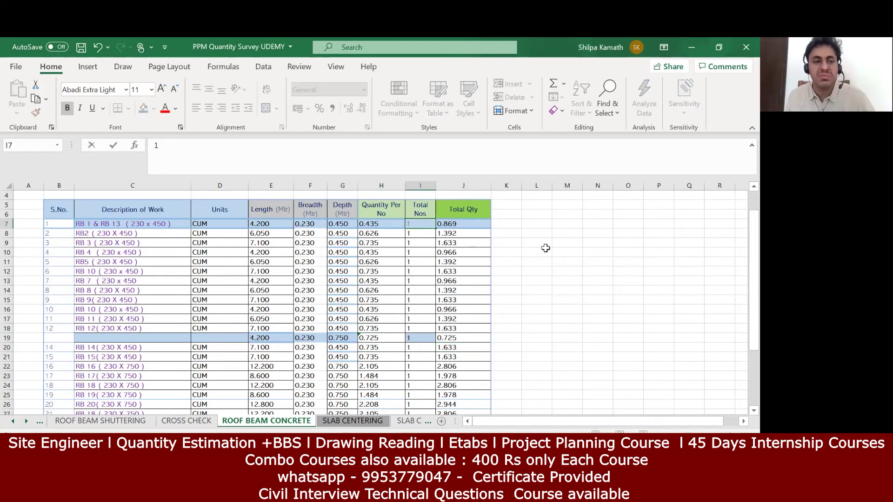
click(545, 251)
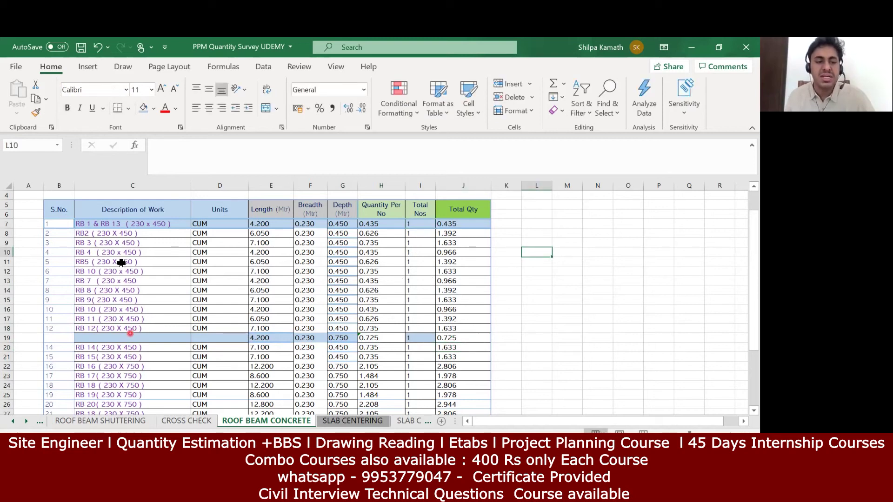
click(122, 221)
double_click(122, 222)
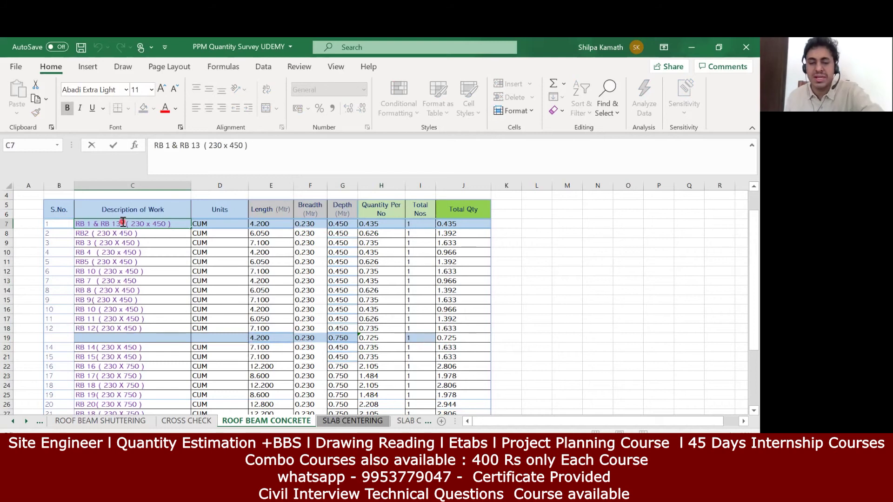
key(BackSpace)
key(BackSpace)
key(BackSpace)
key(BackSpace)
key(BackSpace)
key(BackSpace)
key(BackSpace)
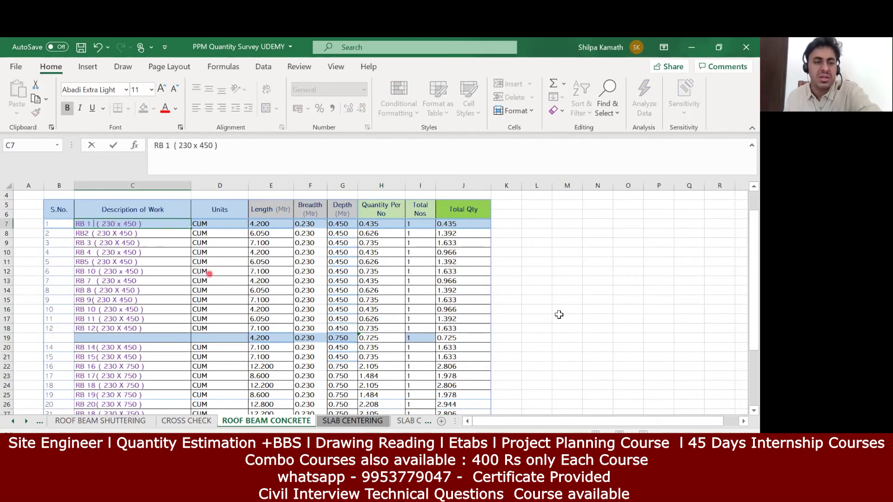
key(Tab)
Label row 19's beam description as RB 13
click(155, 340)
text(R)
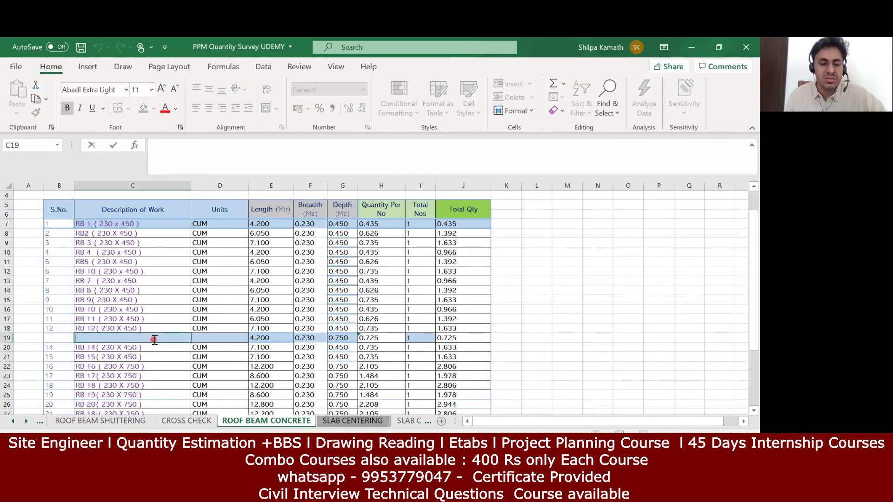
text(B 13)
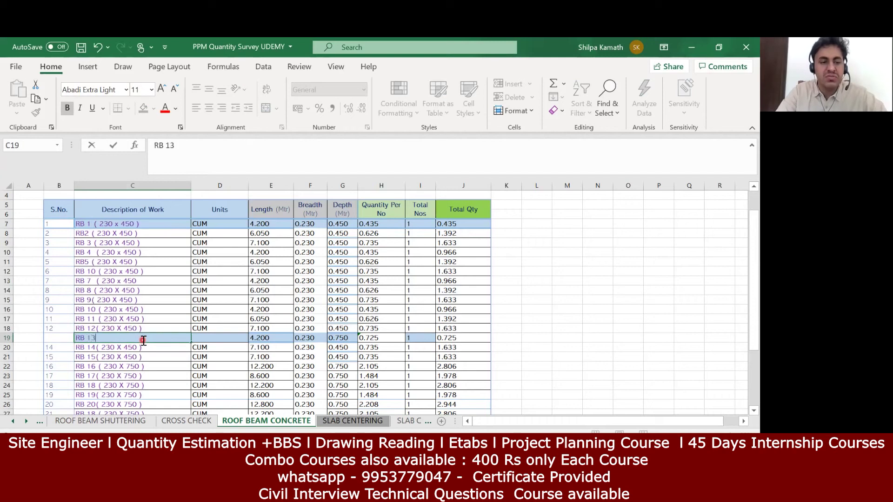
click(589, 301)
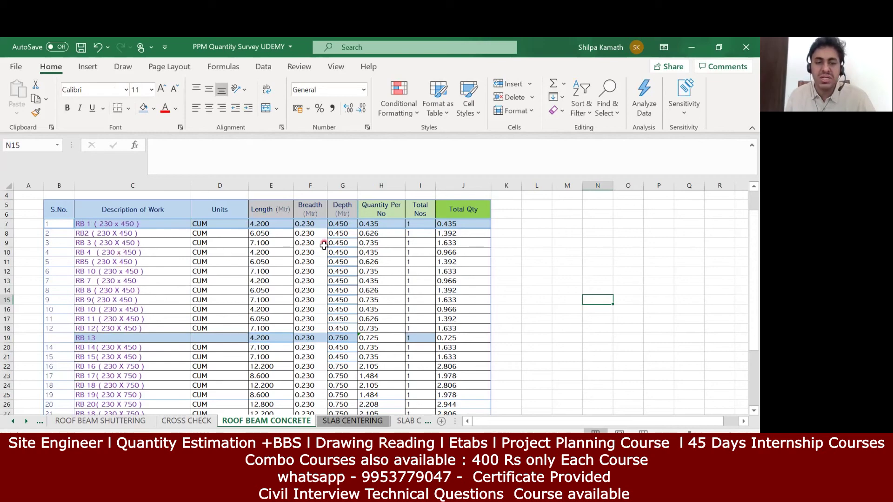
scroll(324, 246, down, 6)
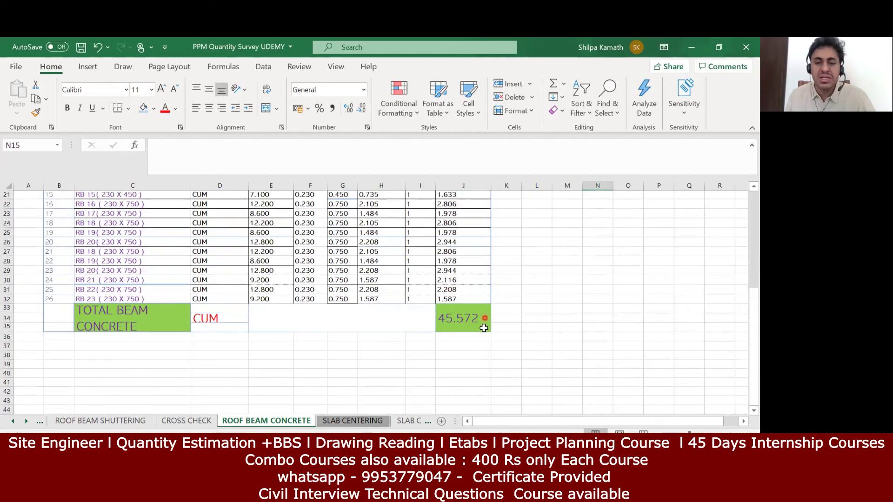
Enter =SUM(J7:J32) in the TOTAL BEAM CONCRETE cell, giving 45.572 cum
scroll(476, 343, up, 1)
click(470, 340)
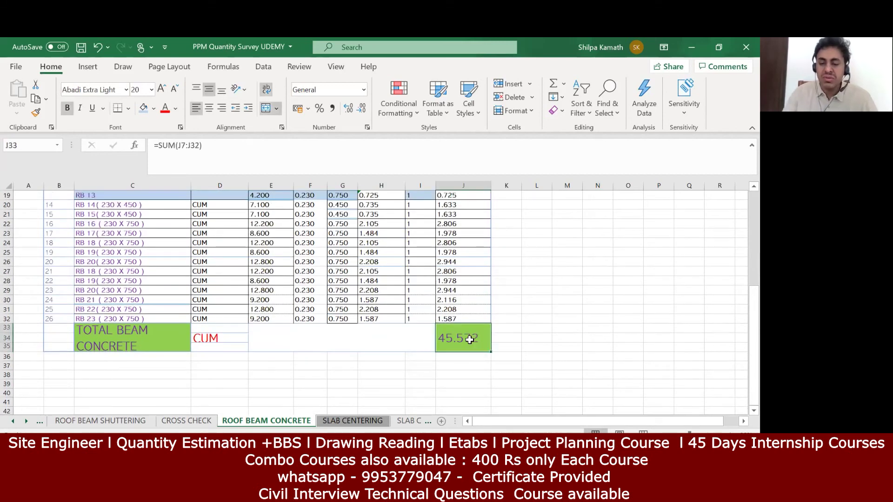
text(=)
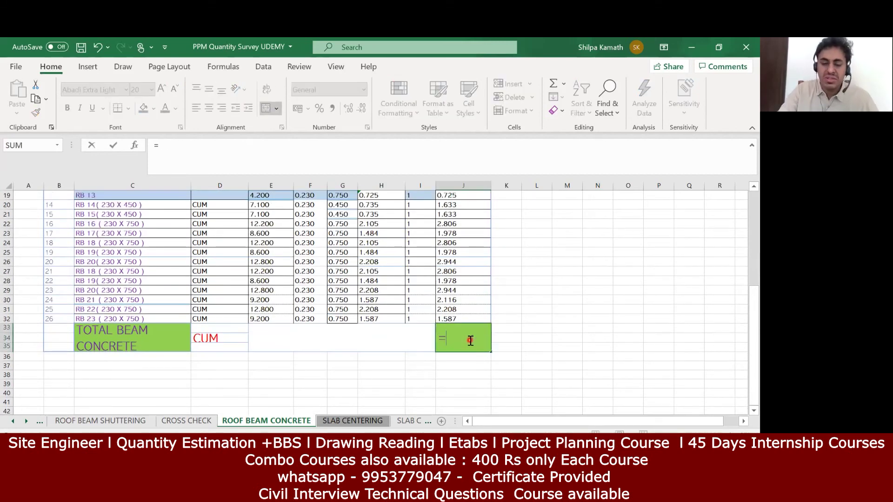
text(SUM)
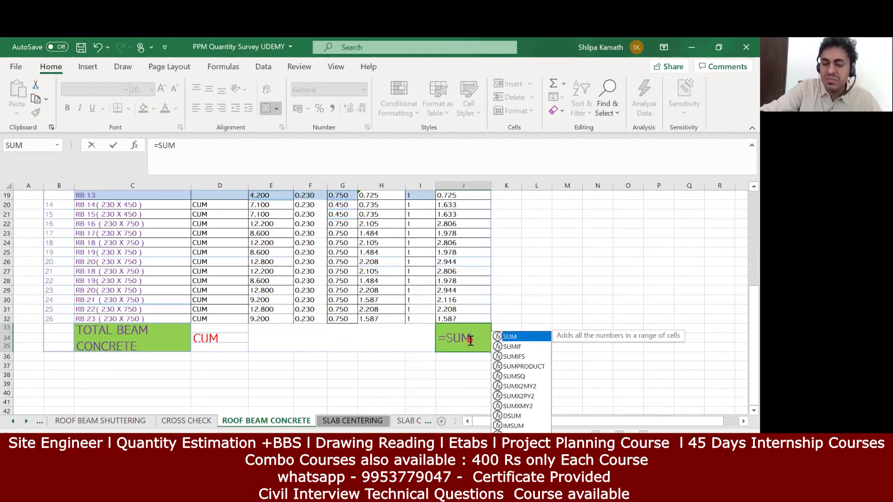
text(()
scroll(470, 340, up, 5)
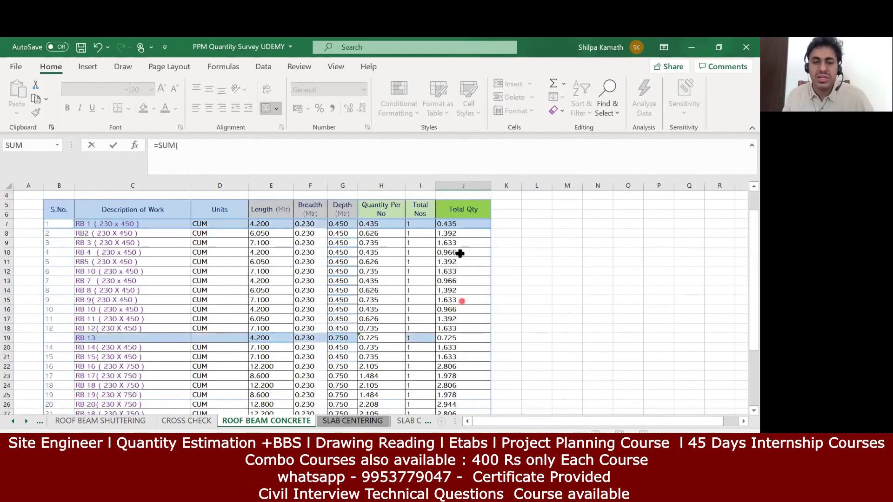
drag(463, 223, 462, 343)
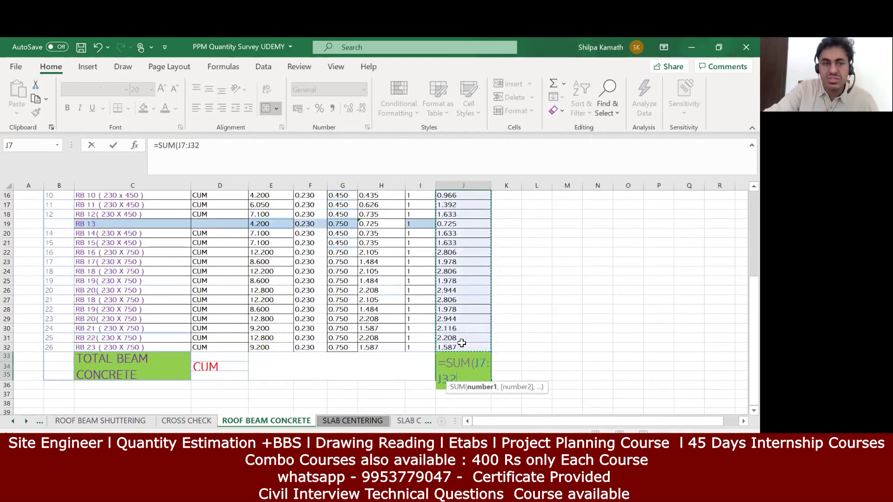
text())
key(Return)
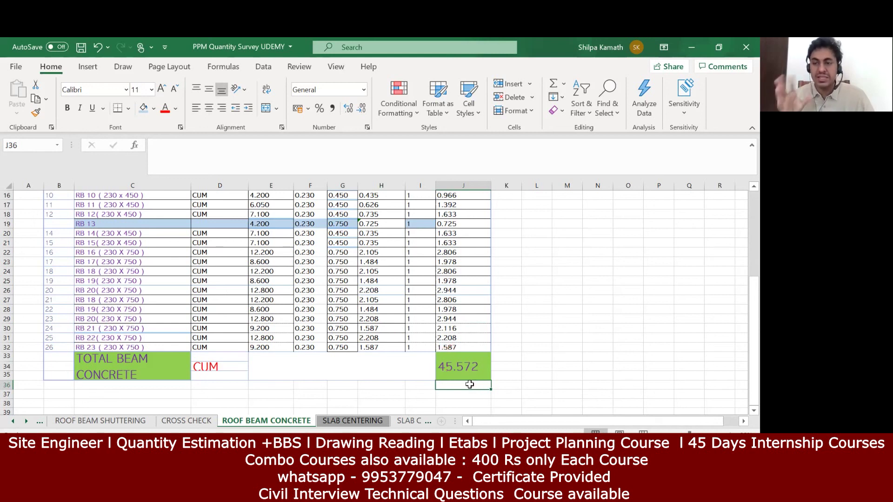
scroll(468, 385, up, 3)
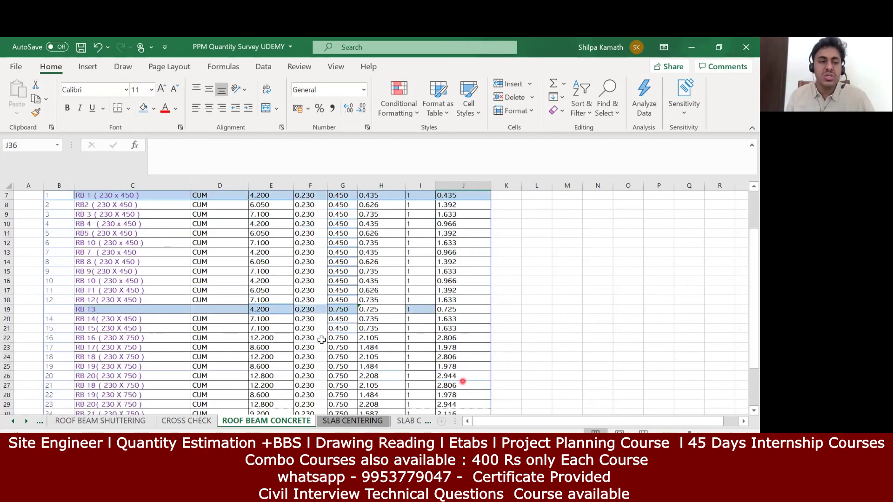